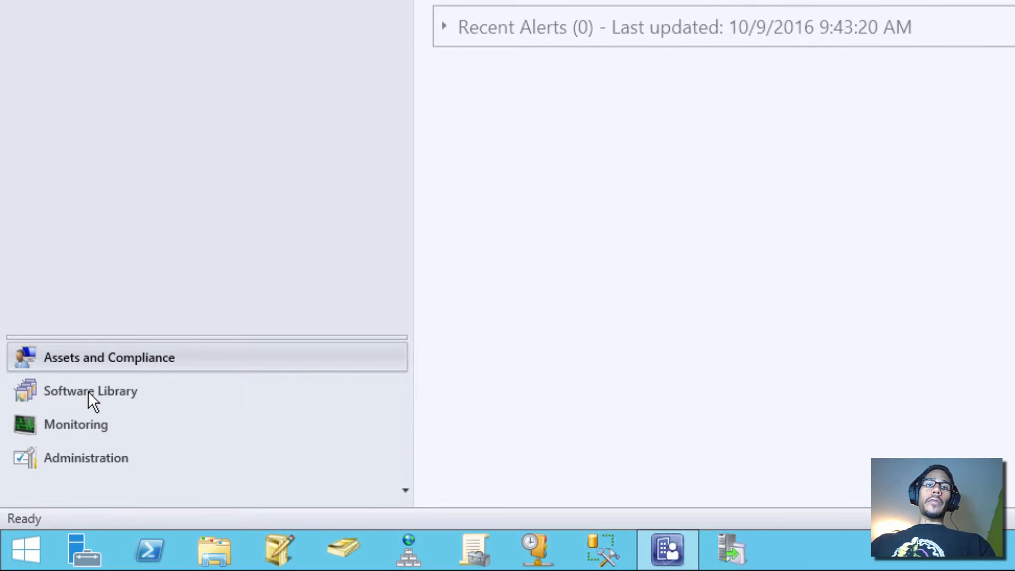
- Start a new automatic deployment rule under Software Updates in the Software Library
click(88, 540)
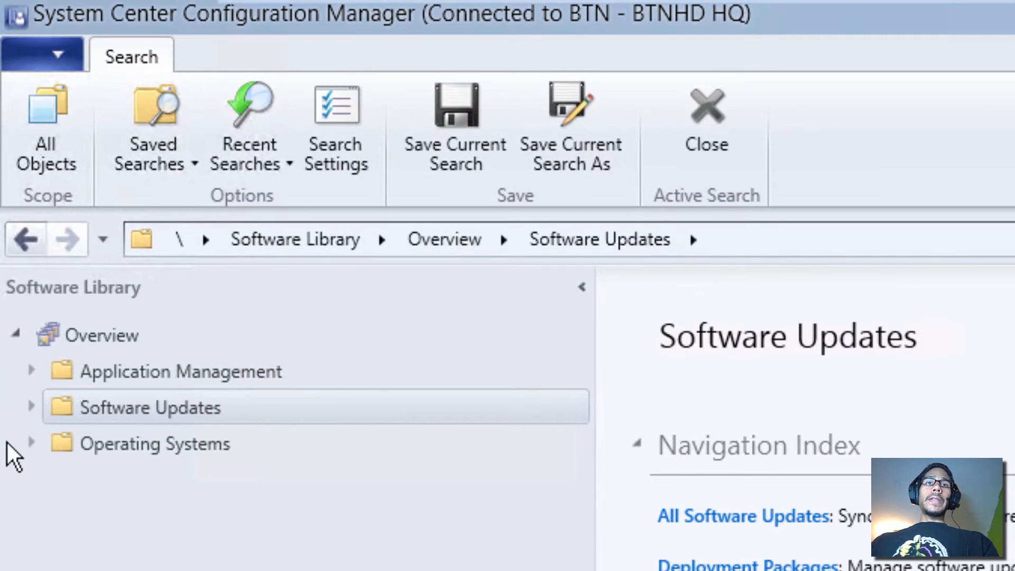
click(32, 408)
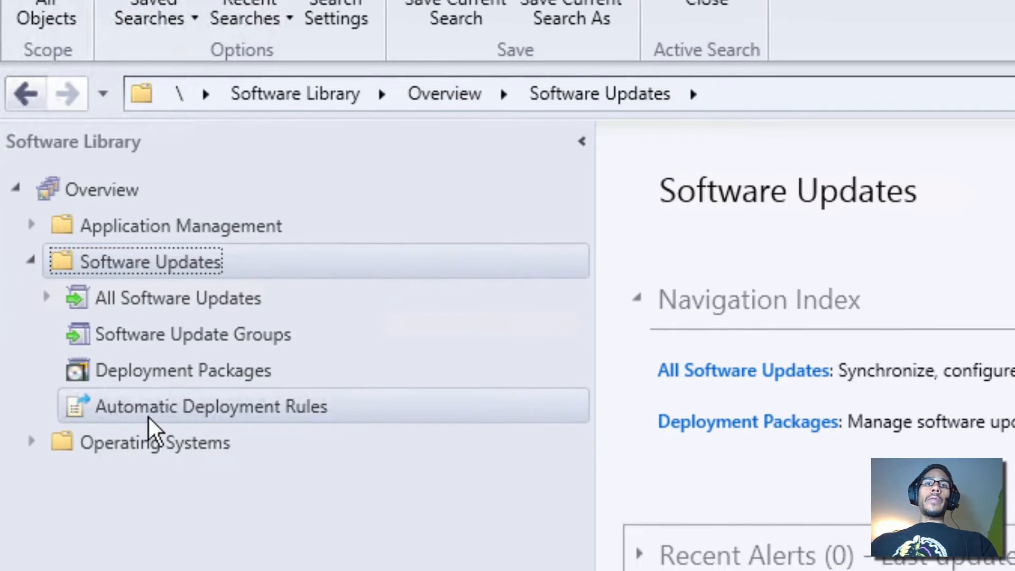
click(150, 415)
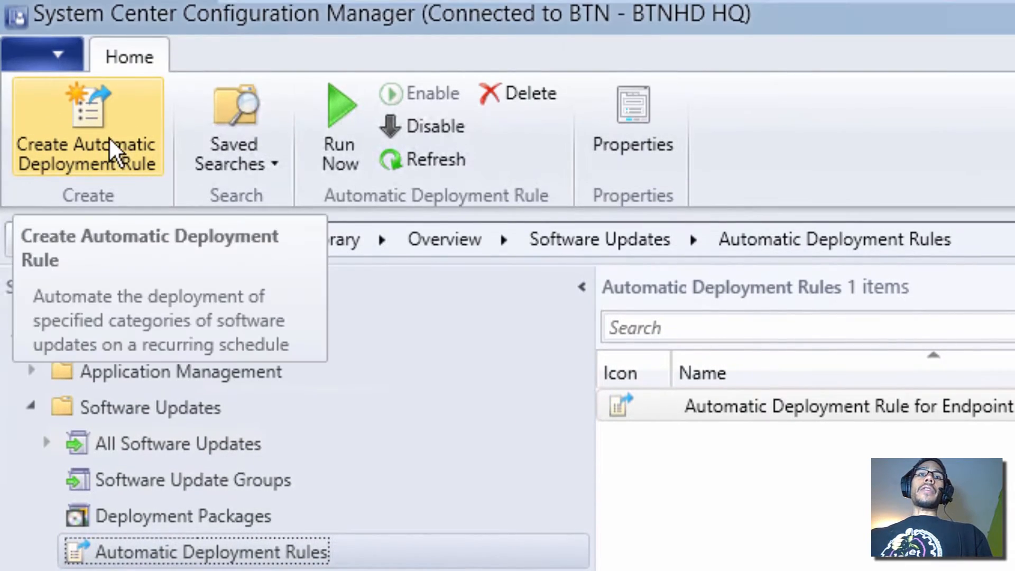
click(115, 117)
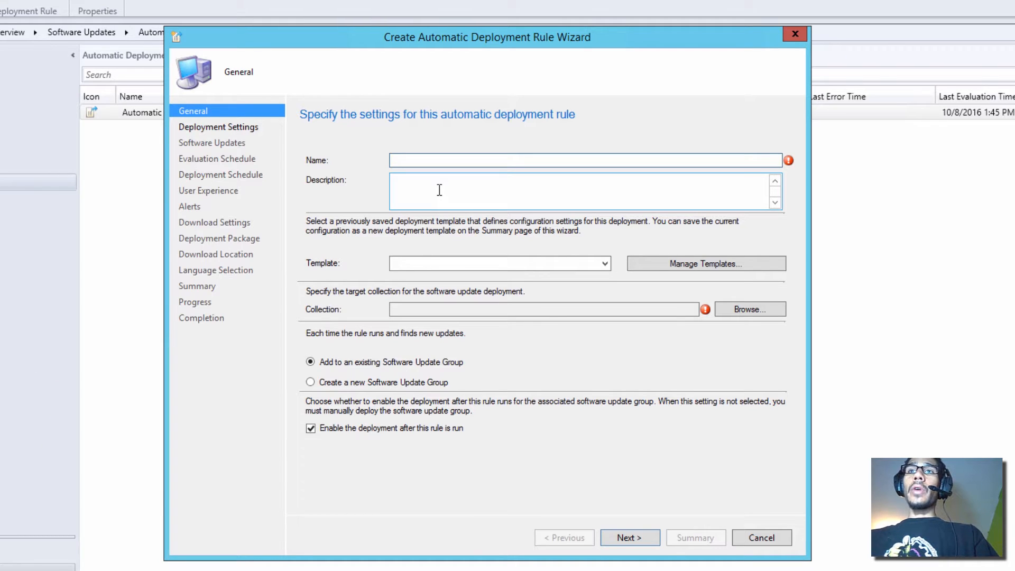
- Name the rule "Automatic Deployment Rule for Silverlight"
text(Aut)
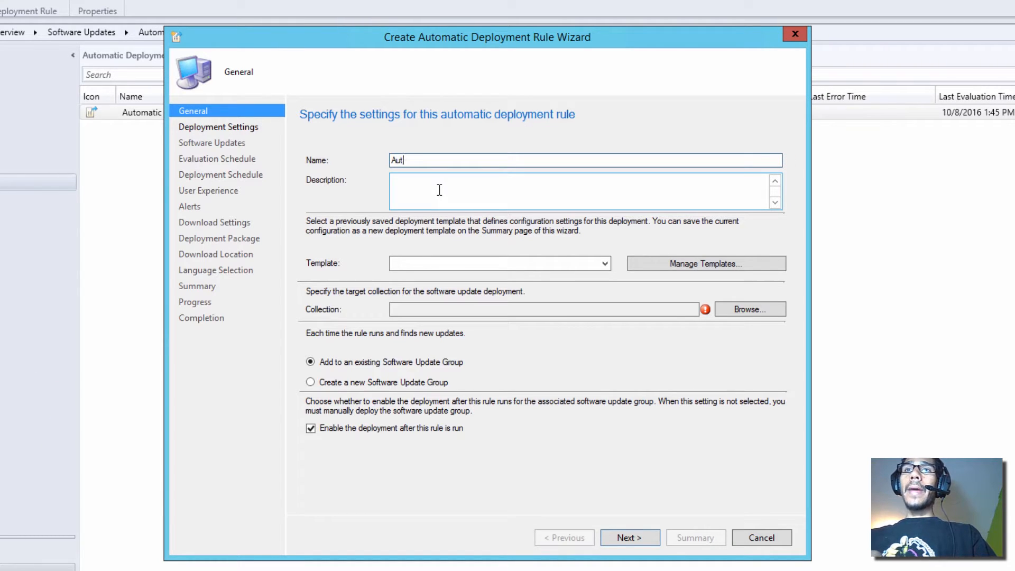
text(omatic)
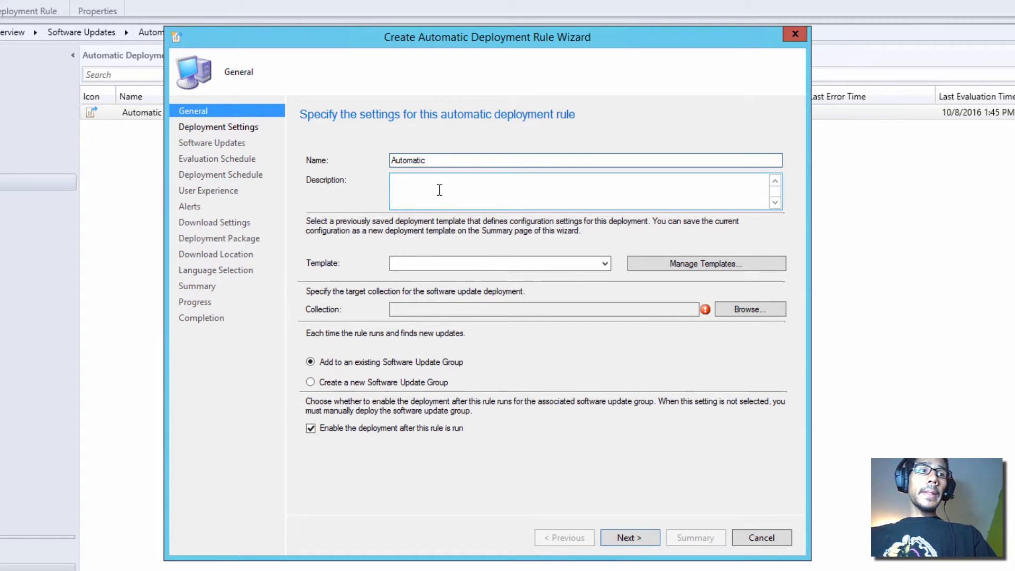
text( Deployment )
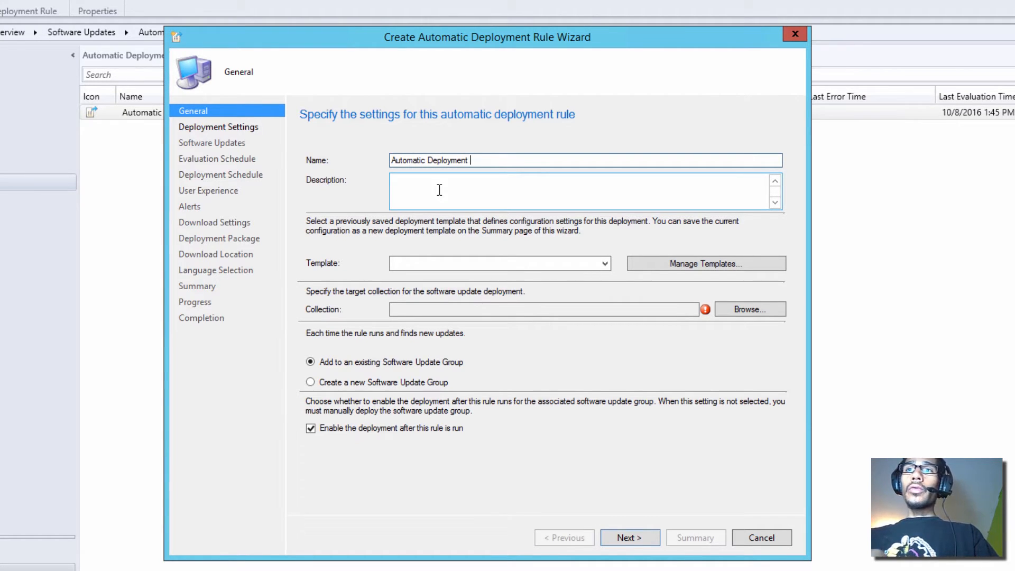
text(Rule for Si)
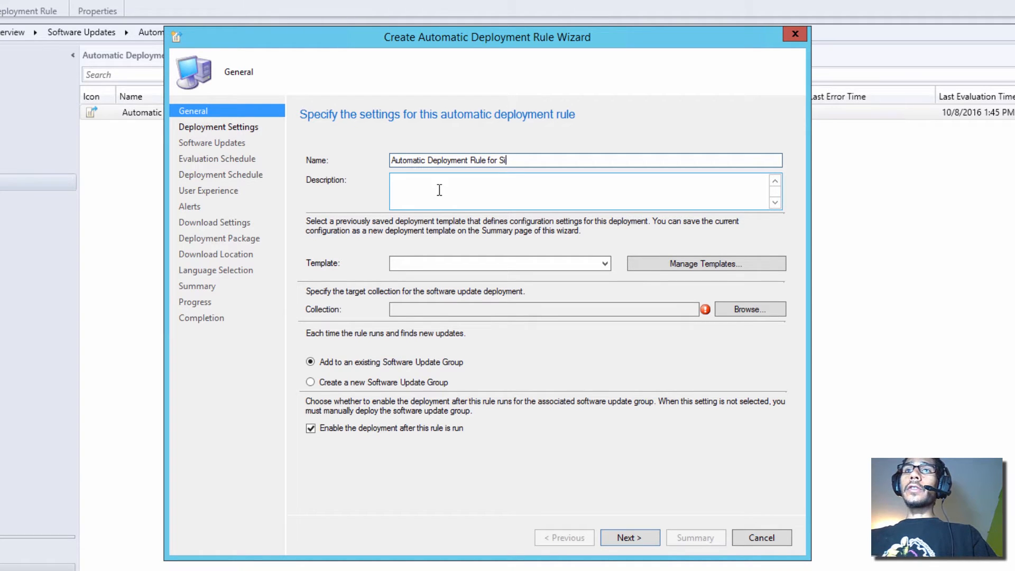
text(lverlight)
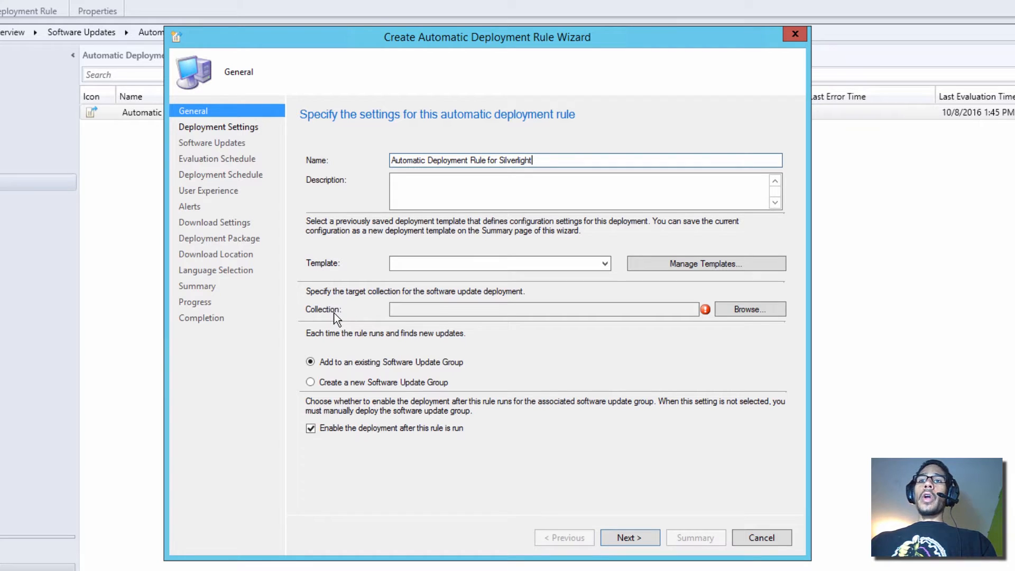
- Target the rule at the All Windows 10 Systems device collection and continue to the deployment settings
click(760, 308)
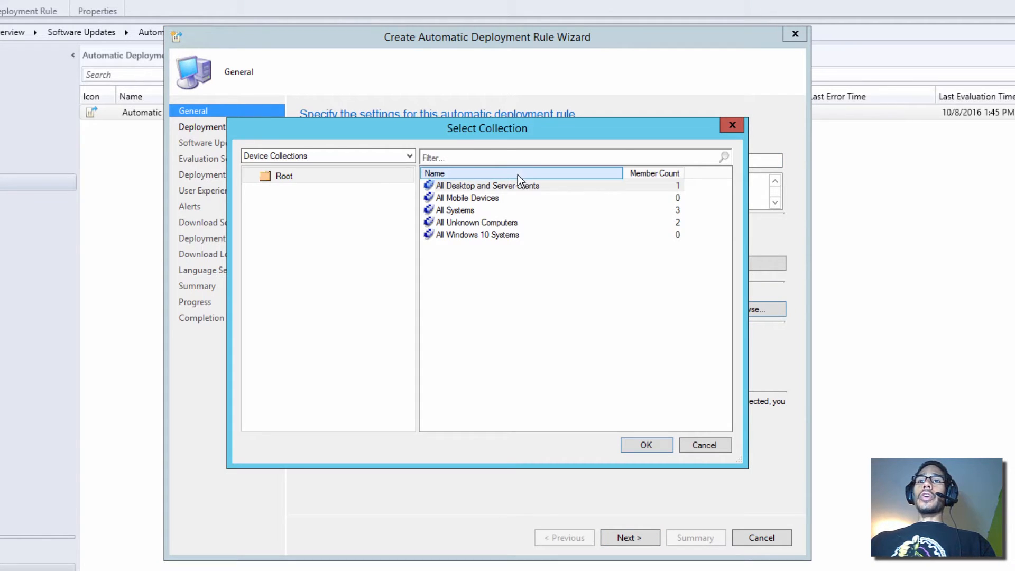
click(480, 235)
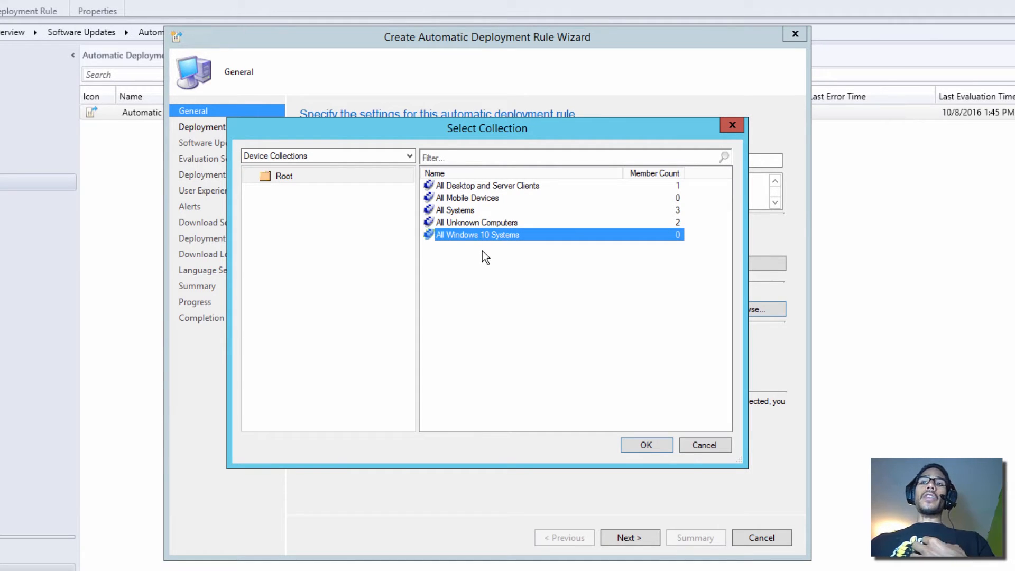
click(645, 446)
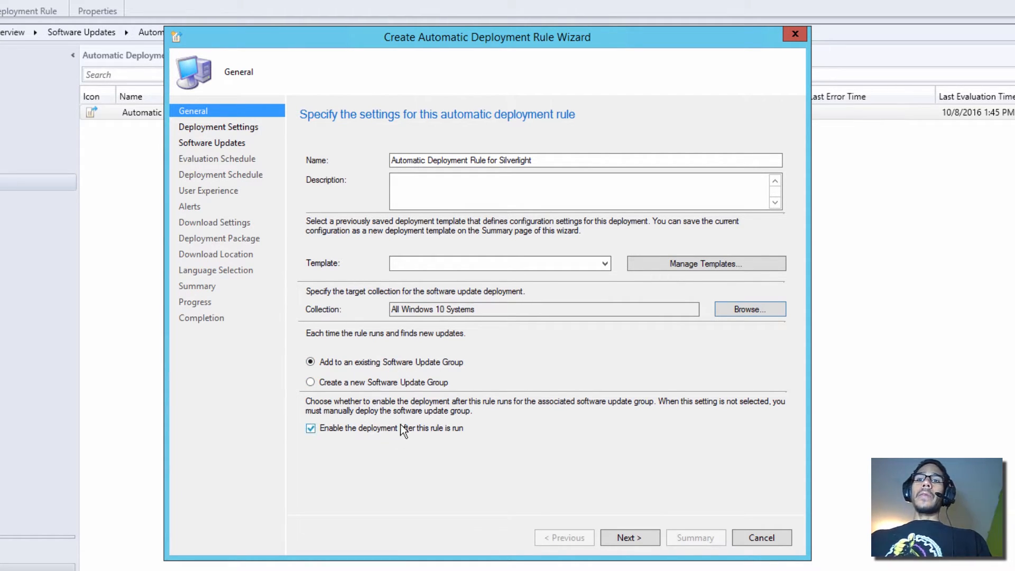
click(639, 536)
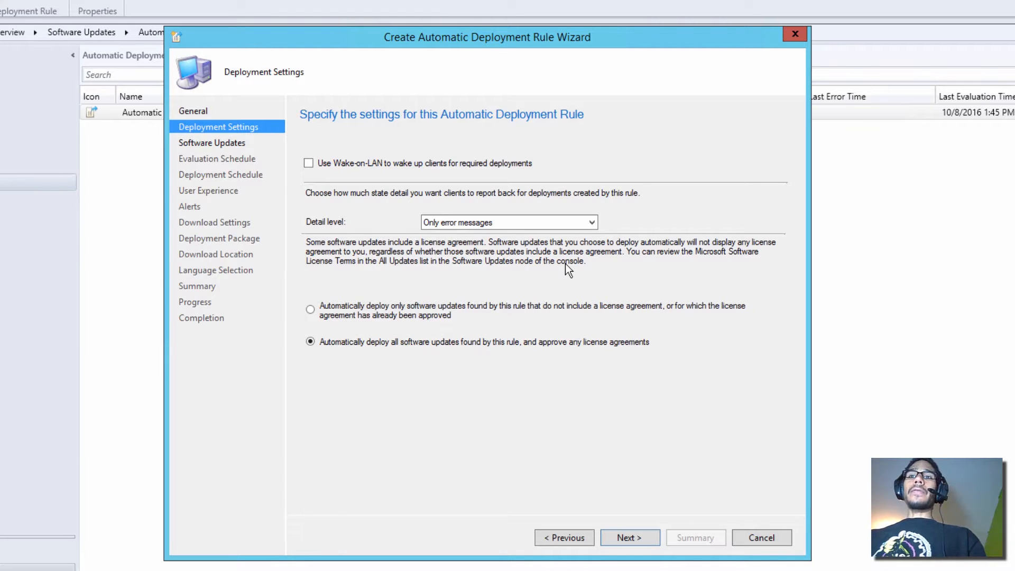
- Choose Only error messages as the state detail level and continue to the software update criteria
click(511, 224)
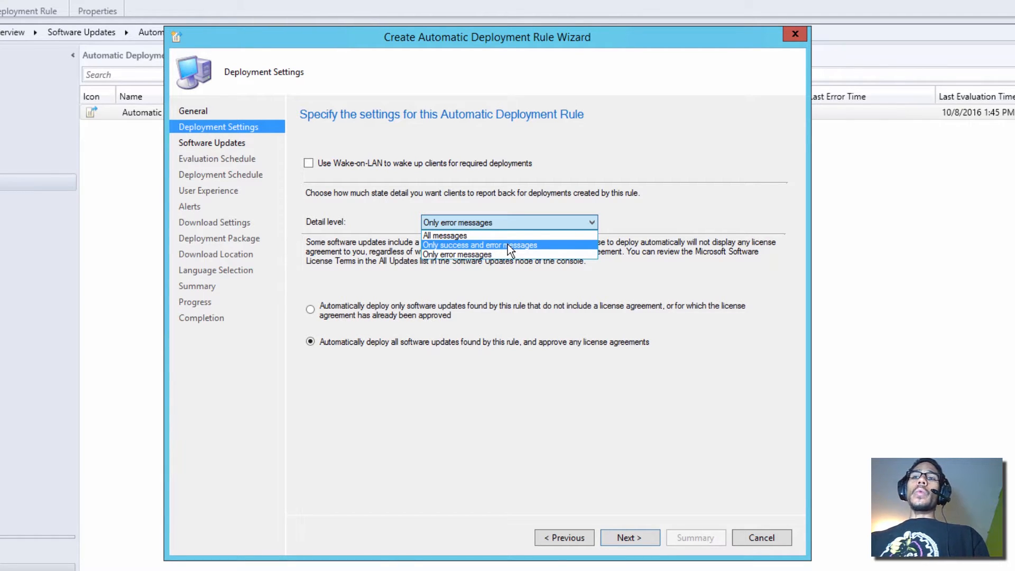
click(491, 256)
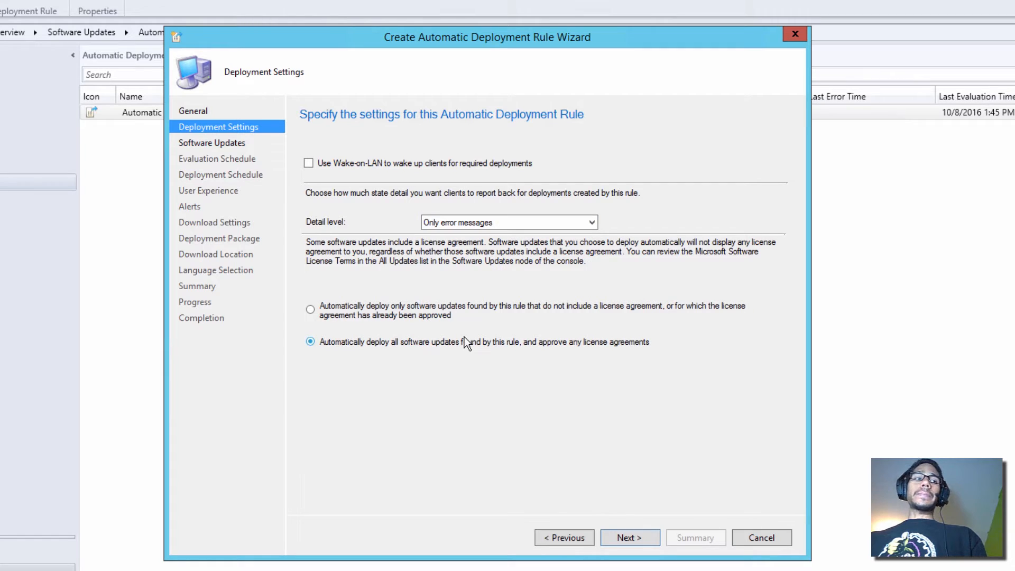
click(636, 536)
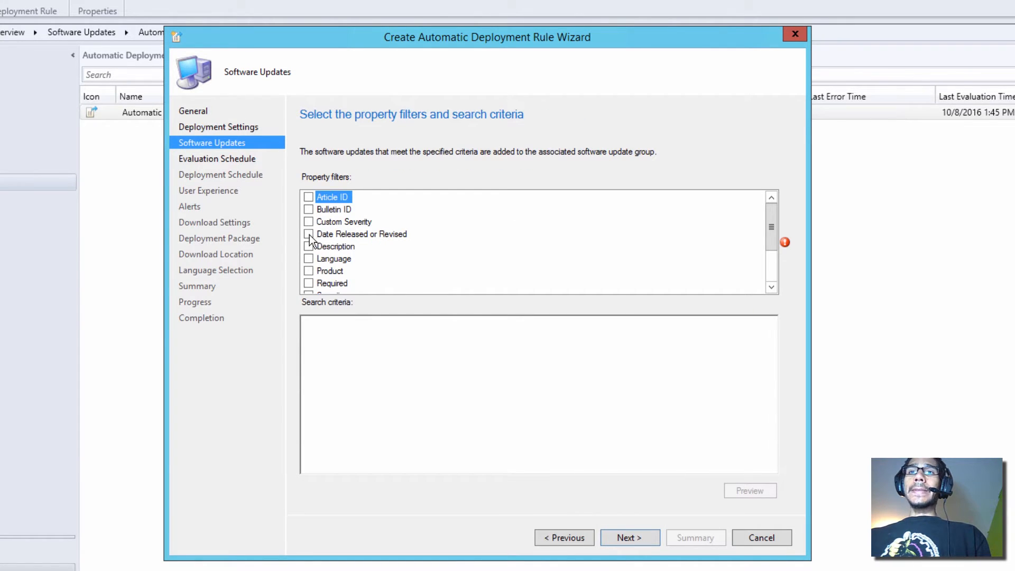
- Filter the updates by Date Released or Revised with the value Last 1 day
click(309, 233)
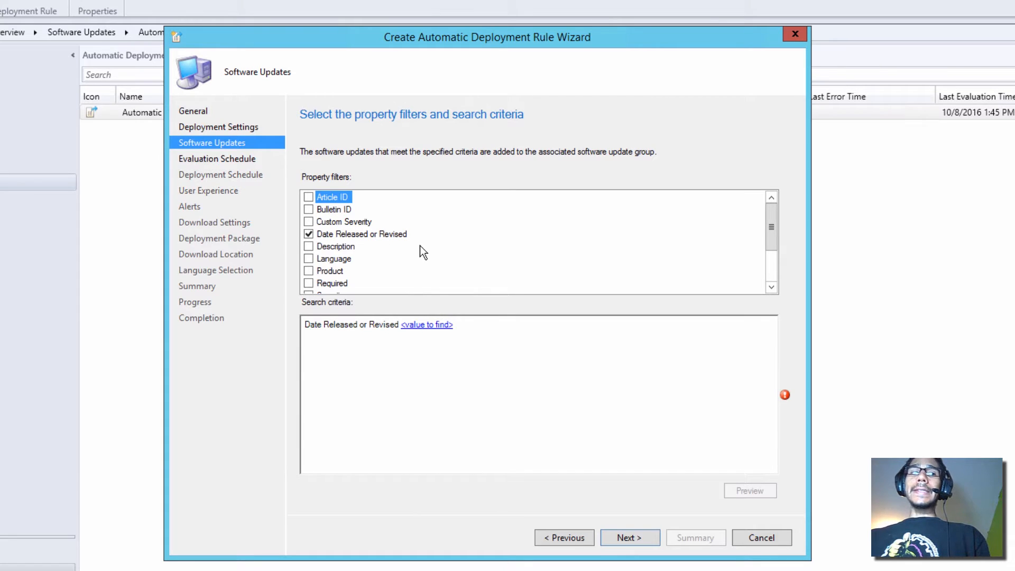
click(422, 327)
click(422, 327)
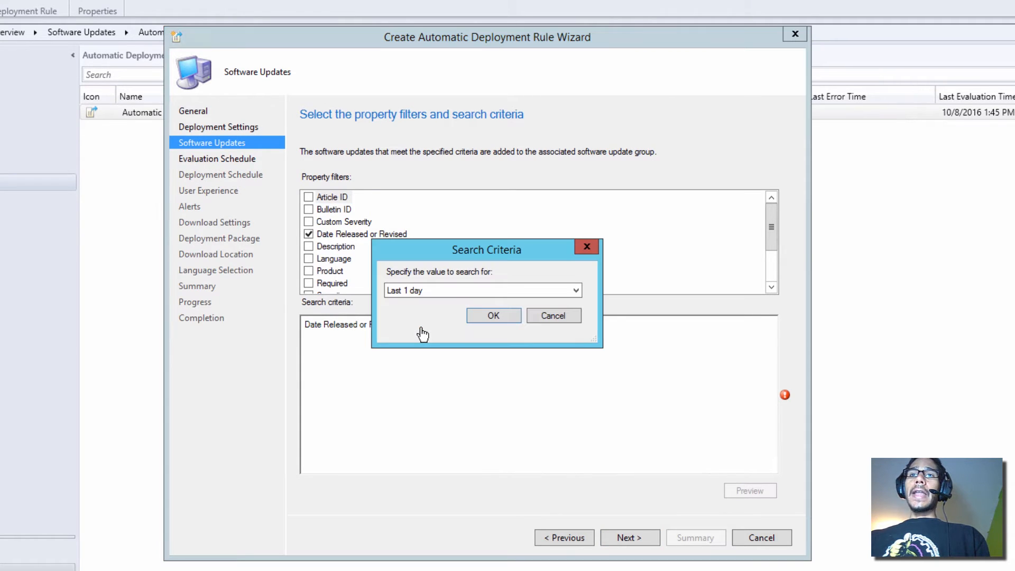
click(482, 316)
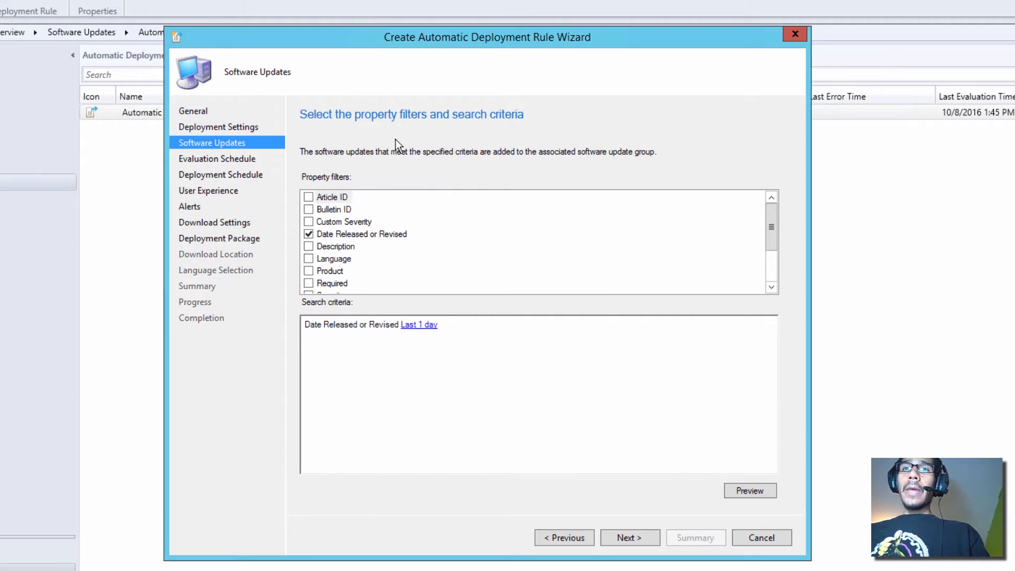
- Add a Product filter for Silverlight to the search criteria and continue to the evaluation schedule
click(309, 272)
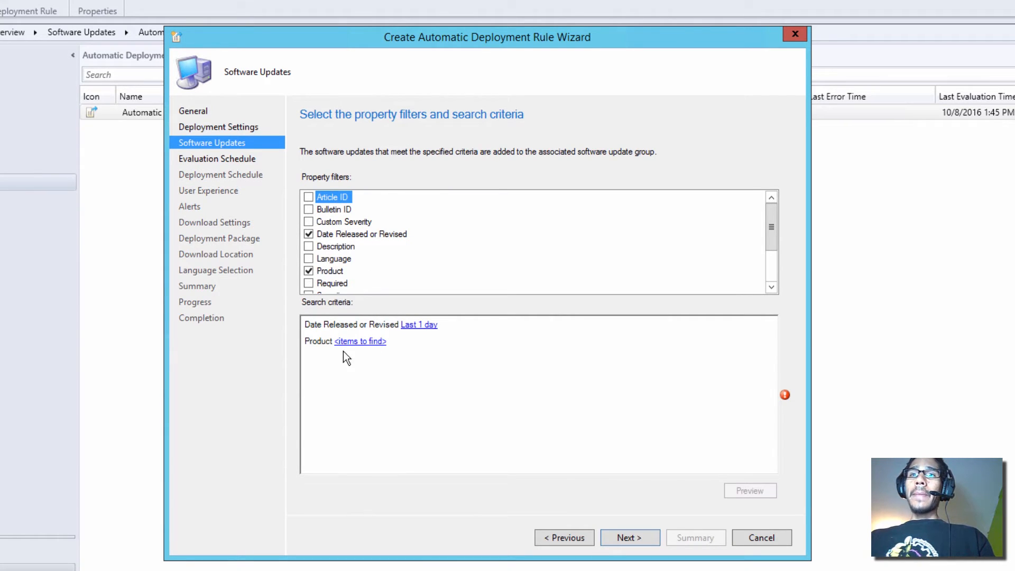
click(357, 342)
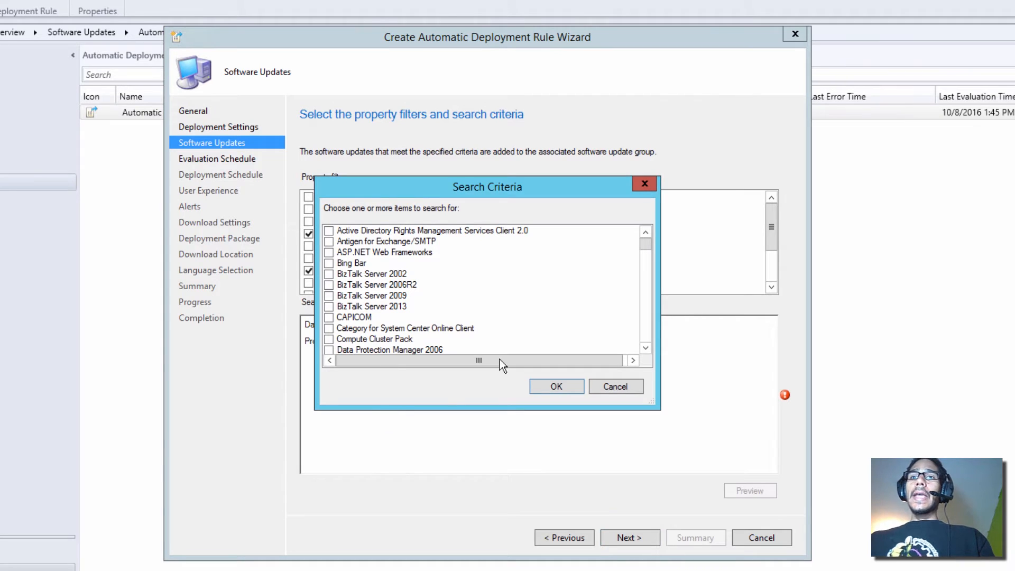
click(645, 347)
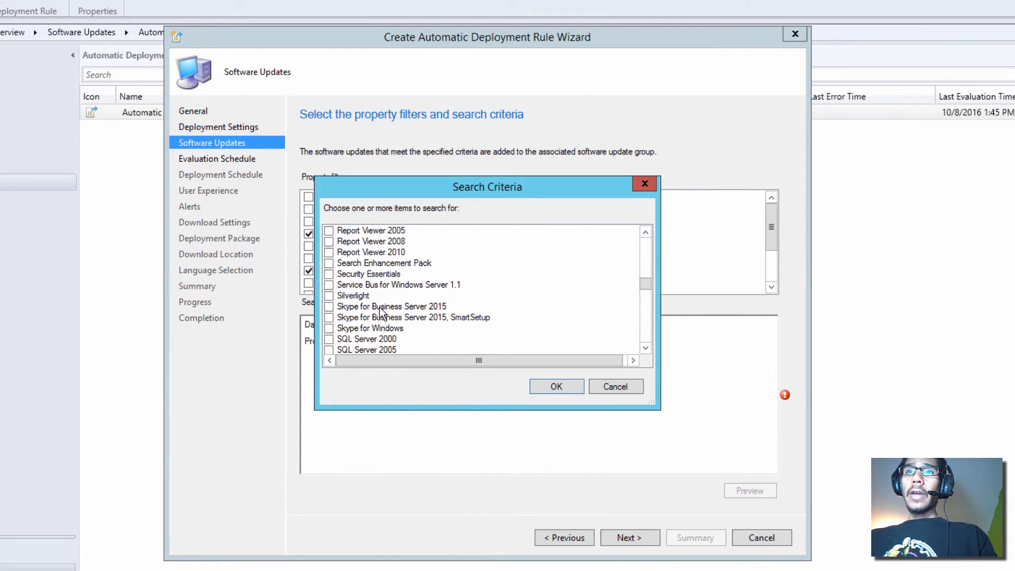
click(329, 296)
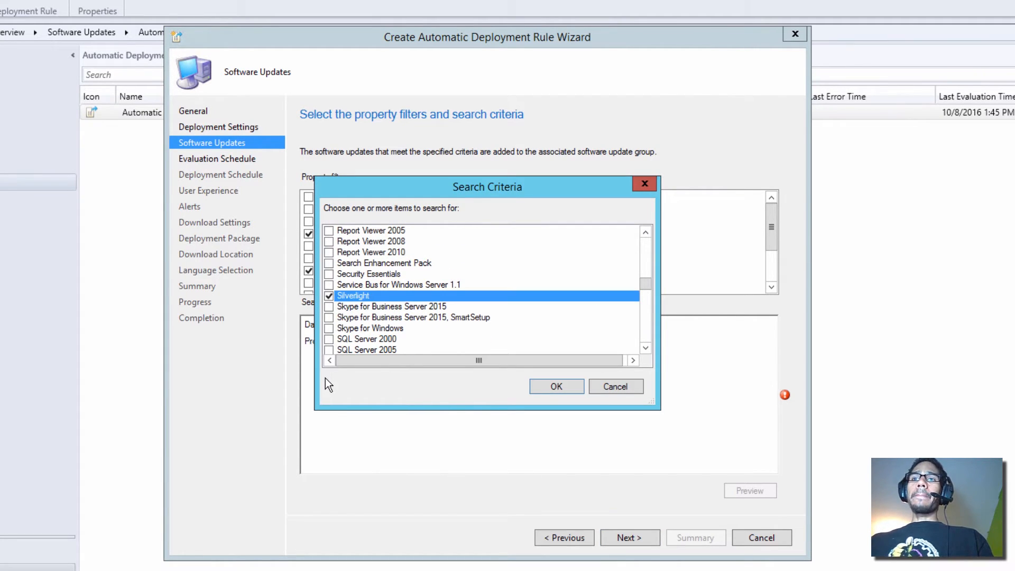
click(557, 386)
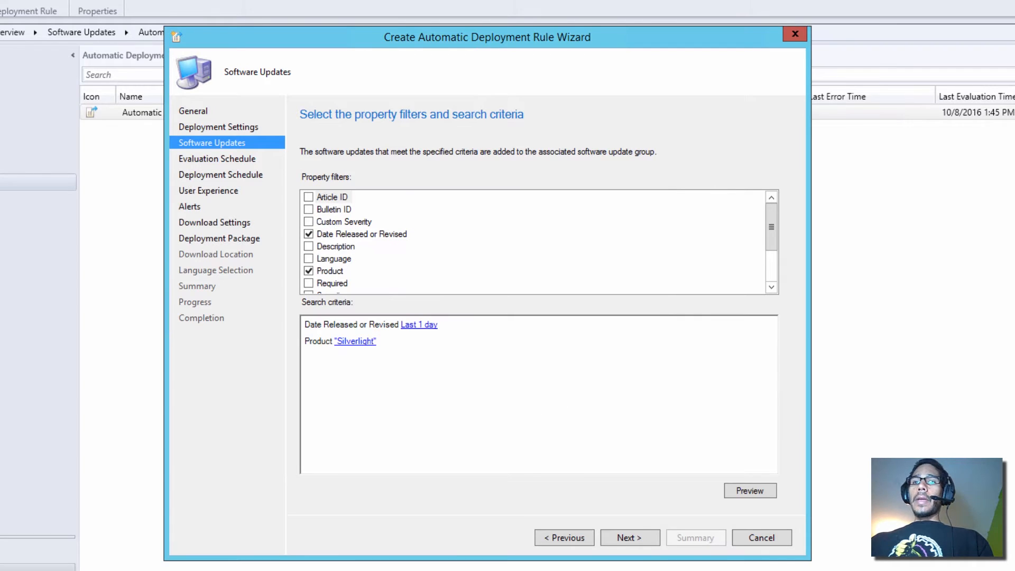
click(631, 538)
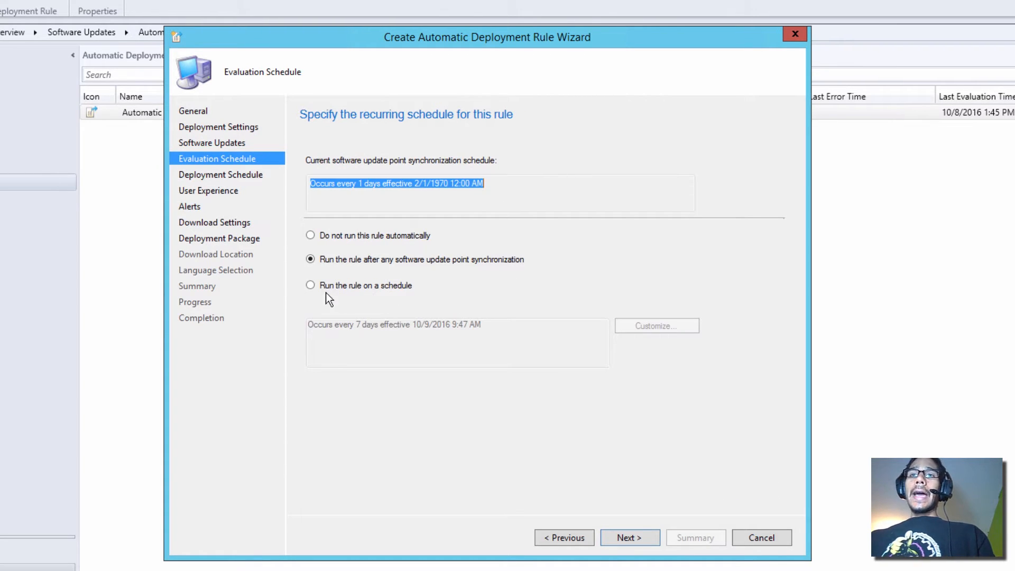
- Run the rule on a custom schedule recurring every 2 hours and continue to the deployment schedule
click(311, 286)
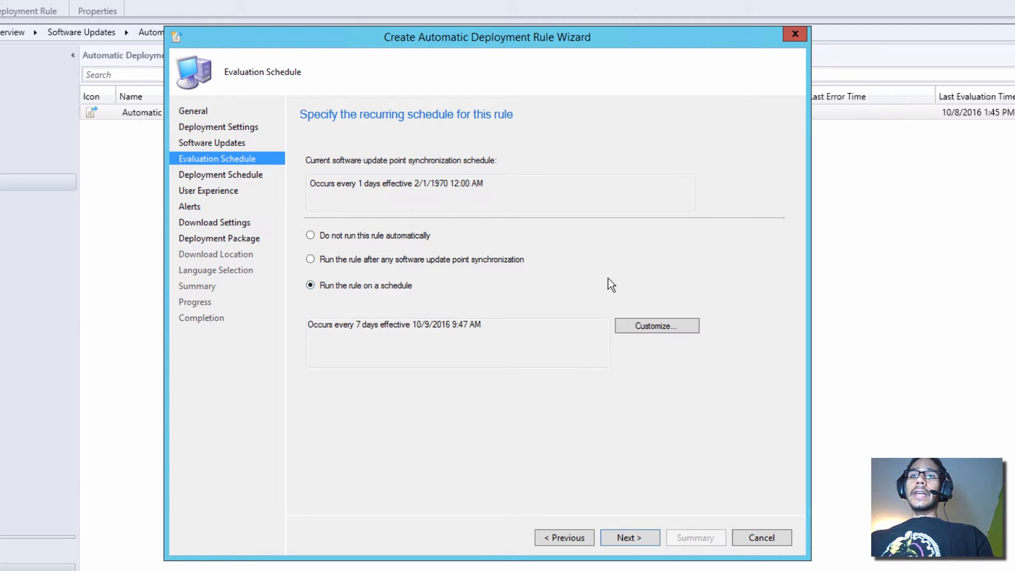
click(677, 324)
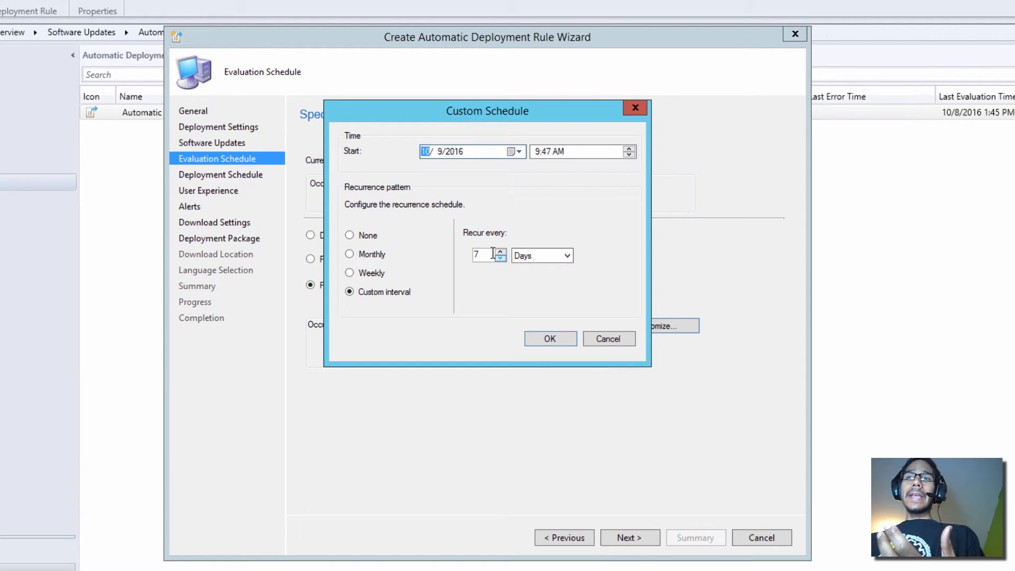
drag(488, 254, 403, 263)
text(2)
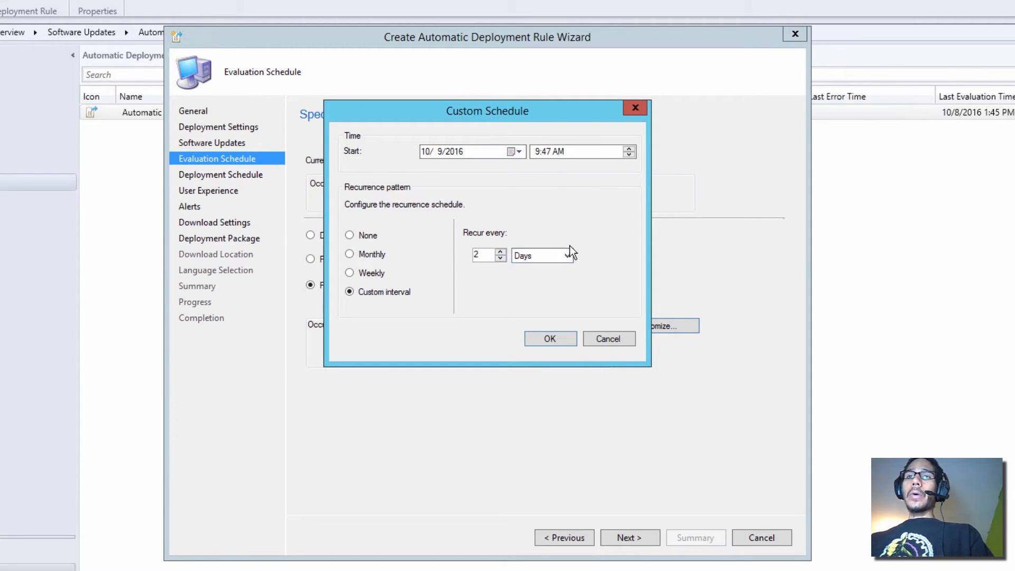
click(567, 255)
click(547, 270)
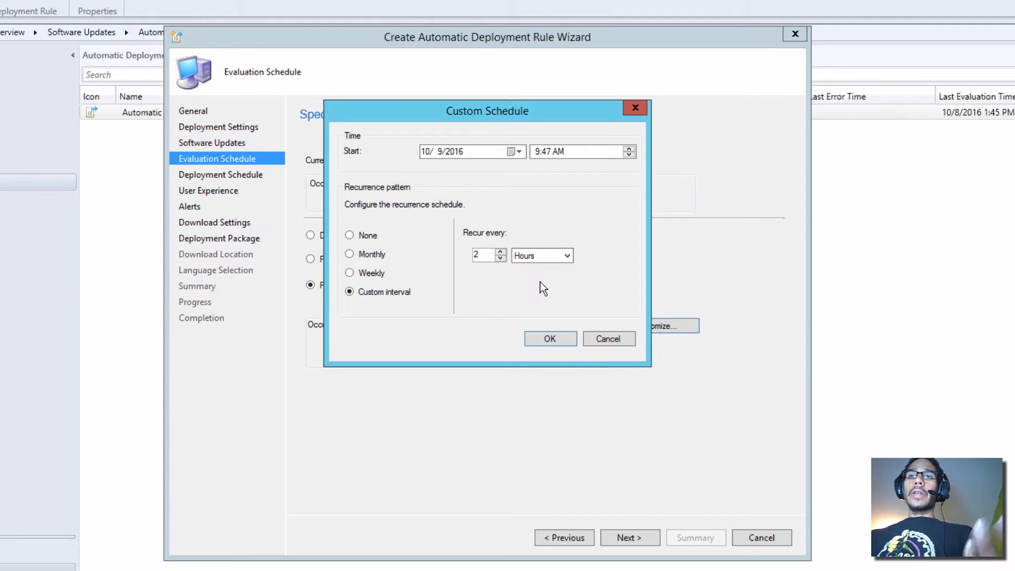
click(549, 339)
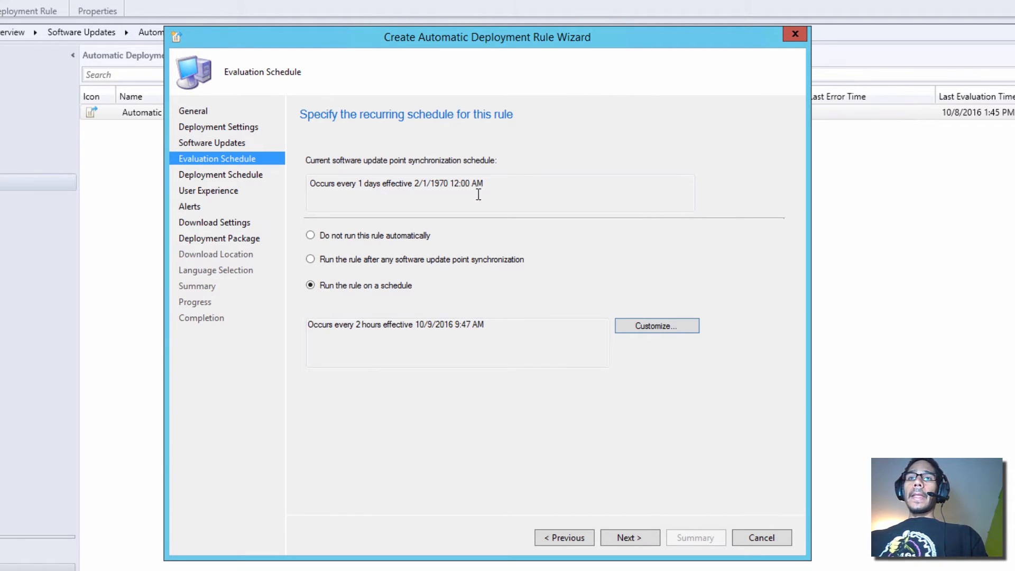
click(630, 539)
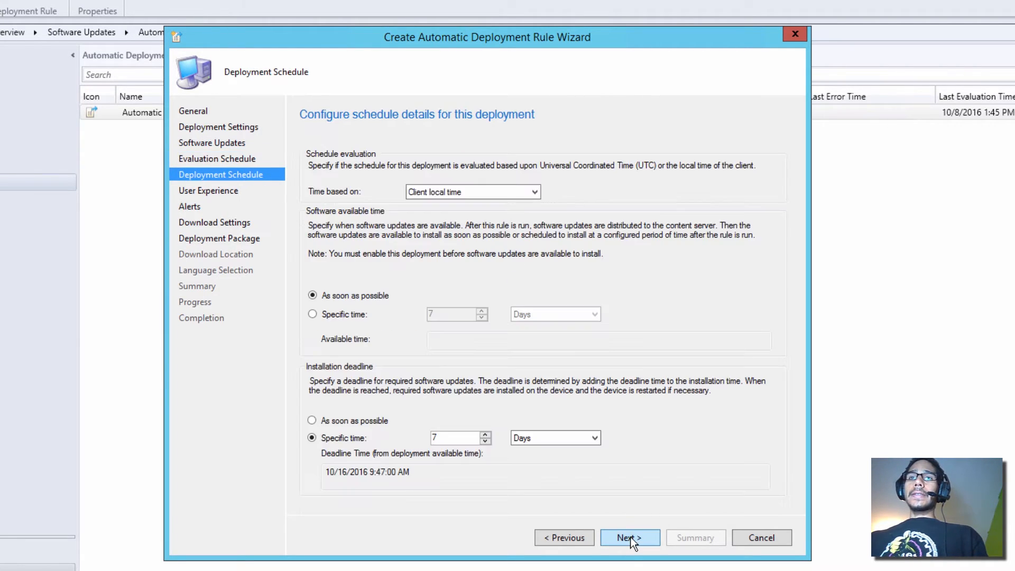
- Base the deployment schedule on UTC and set the software available time to a specific time of 2 hours
click(503, 195)
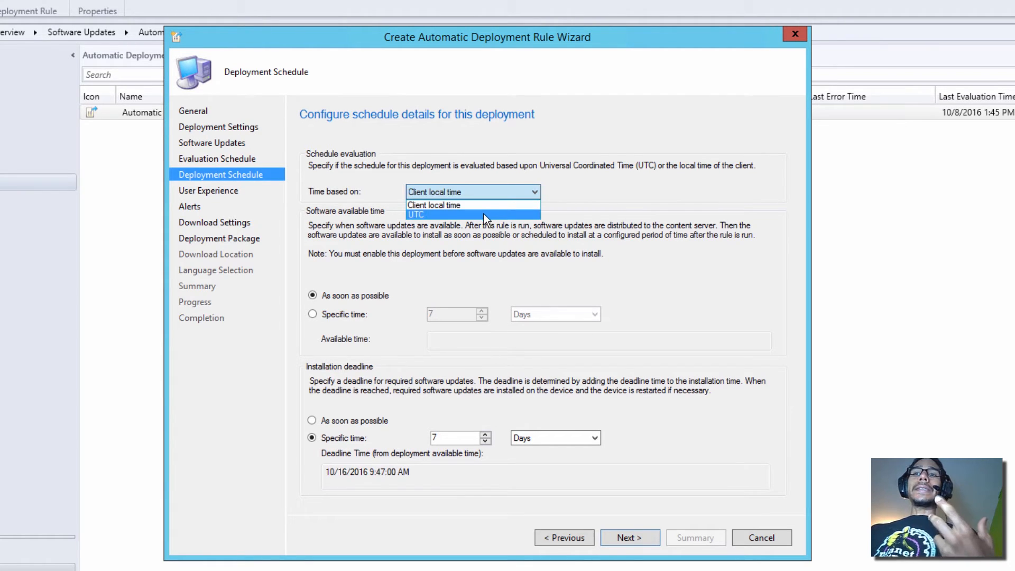
click(484, 214)
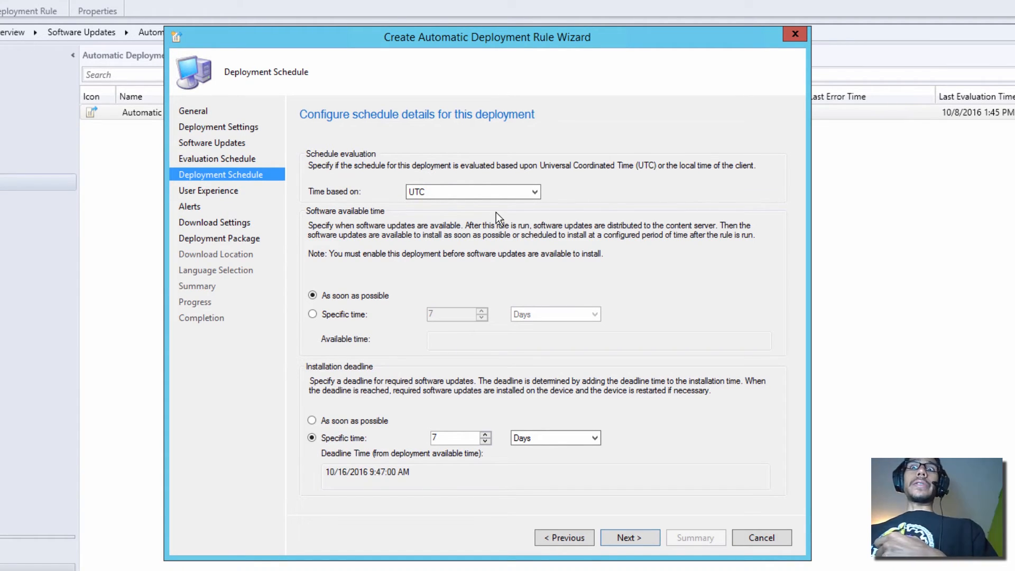
click(354, 317)
double_click(465, 316)
text(2)
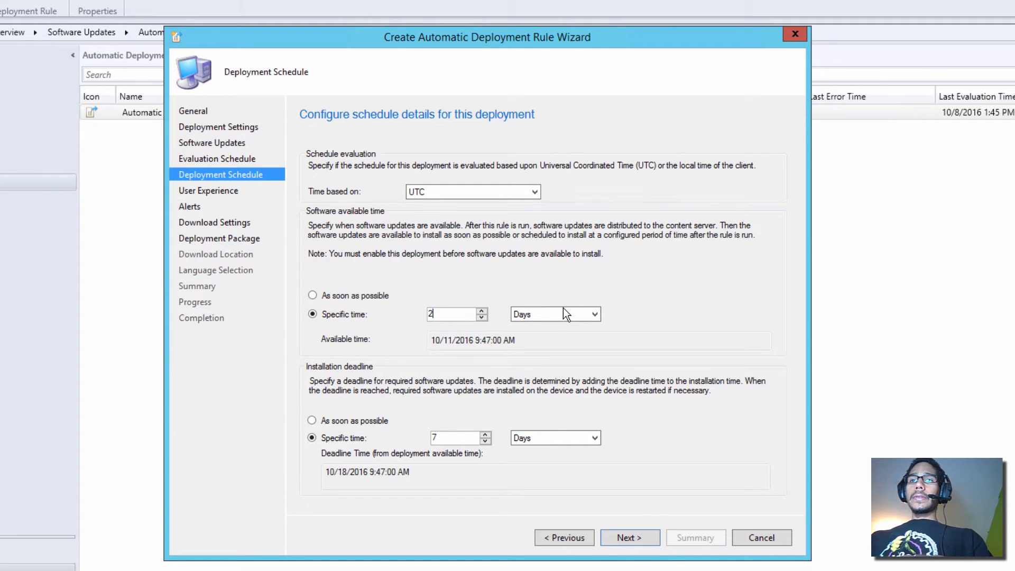
click(551, 317)
click(555, 328)
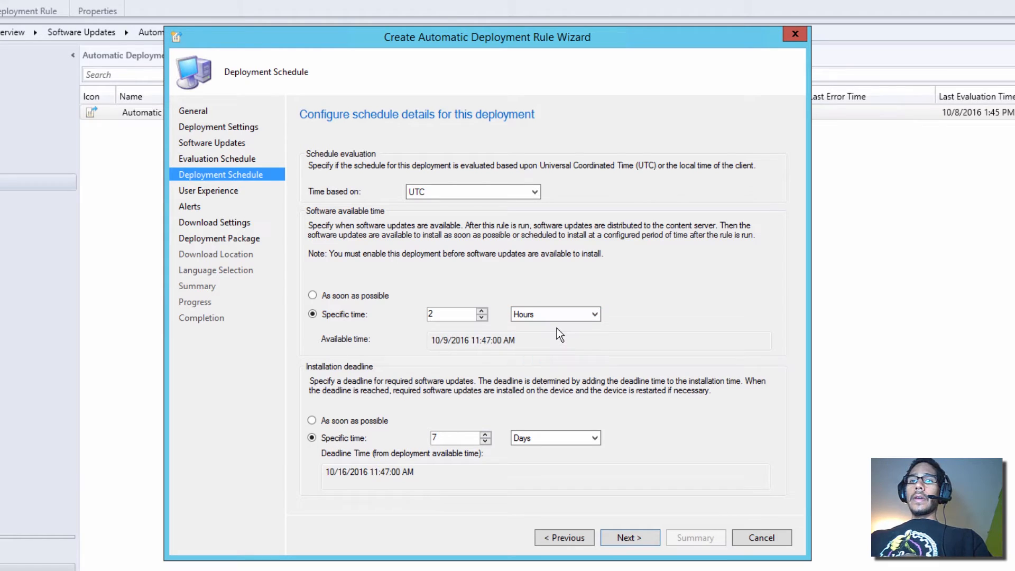
- Set the installation deadline to As soon as possible and continue past the default user experience settings to the alerts
click(352, 422)
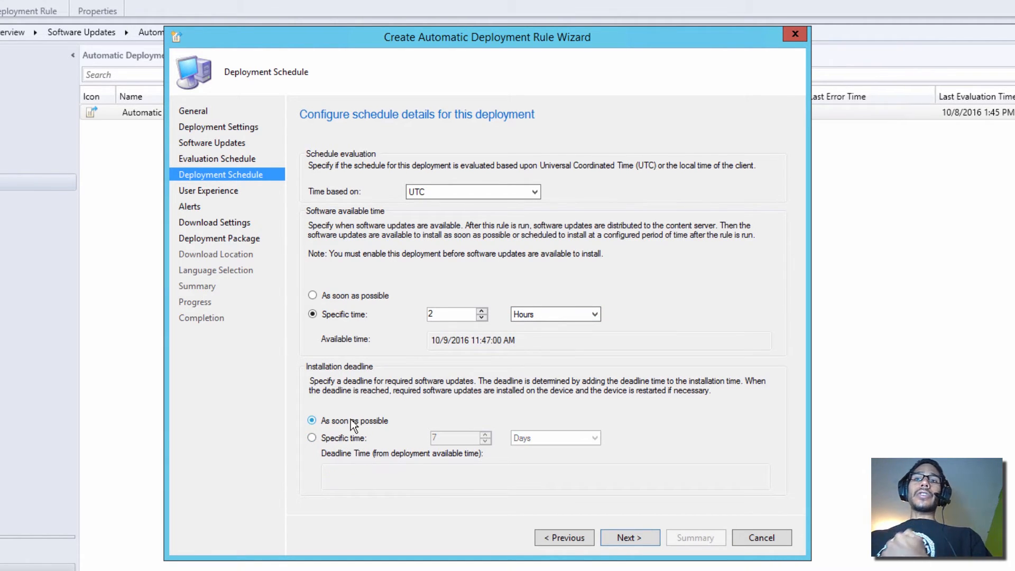
click(635, 537)
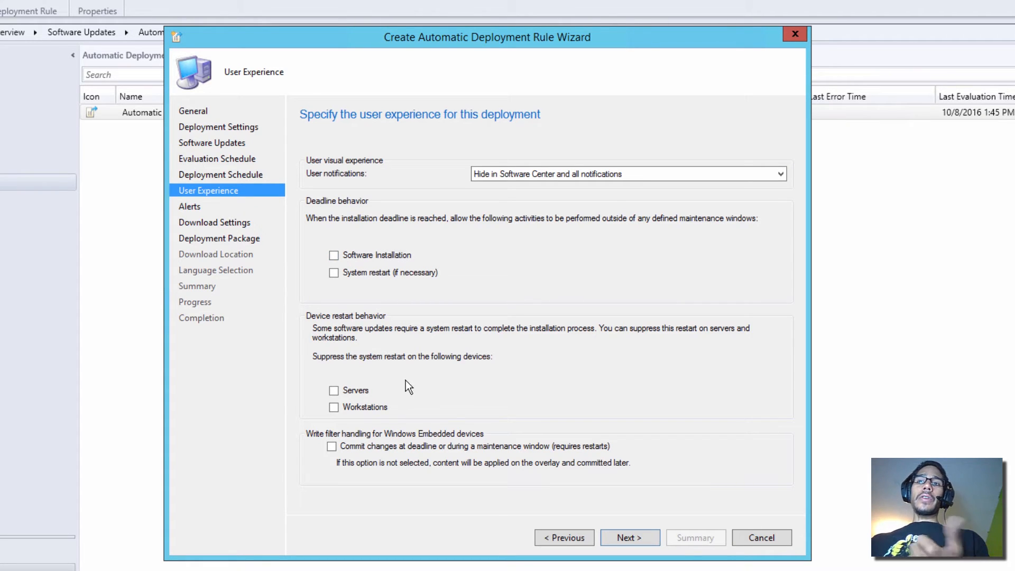
click(627, 537)
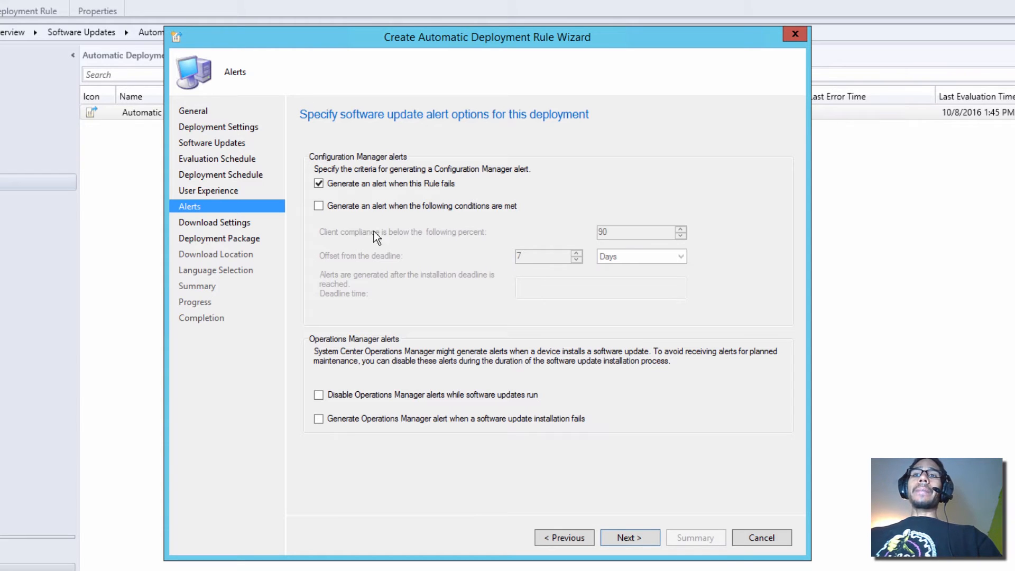
- Enable alerts when the client compliance conditions are met and continue through the default download settings to the deployment package
click(319, 206)
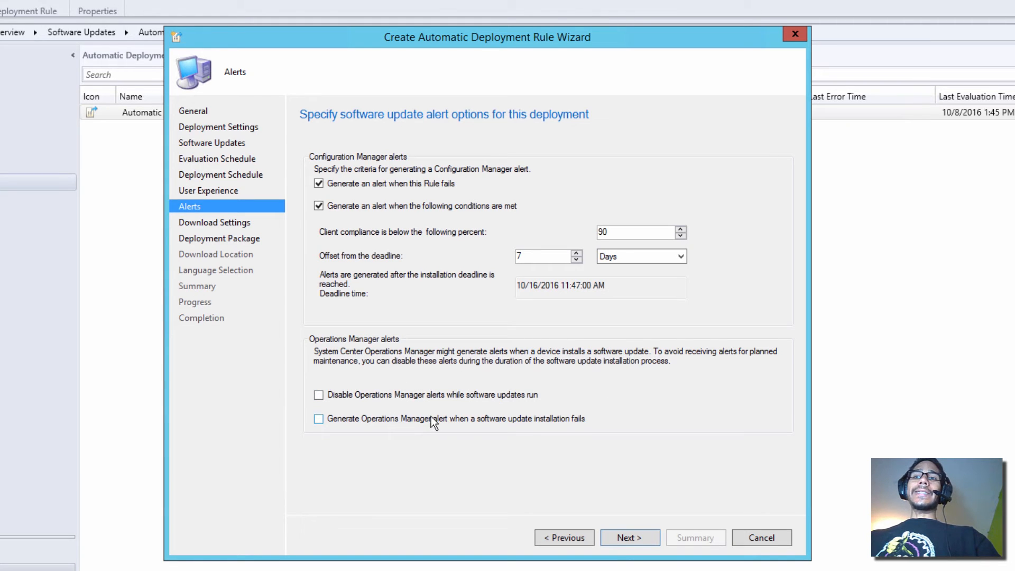
click(629, 537)
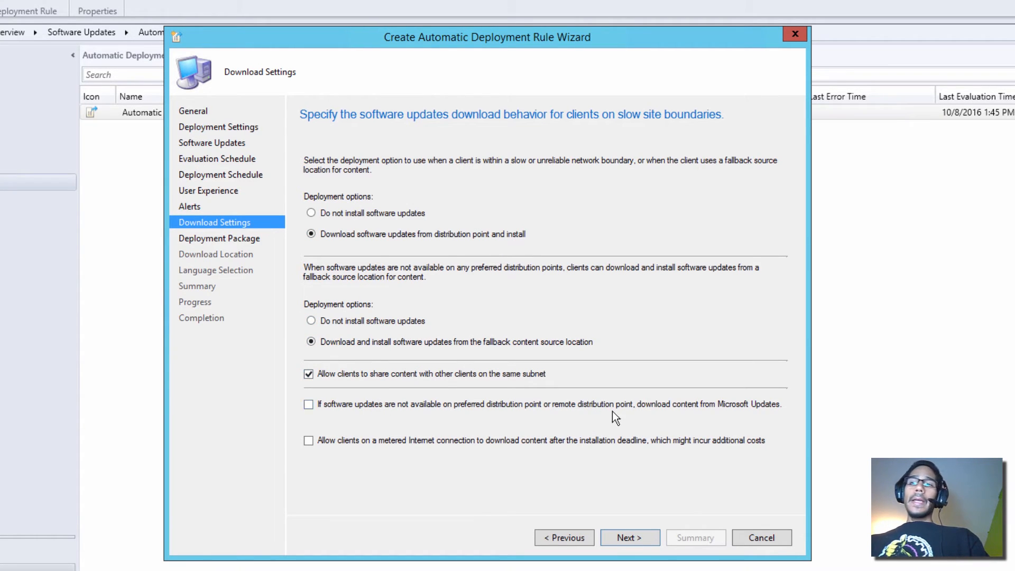
click(632, 535)
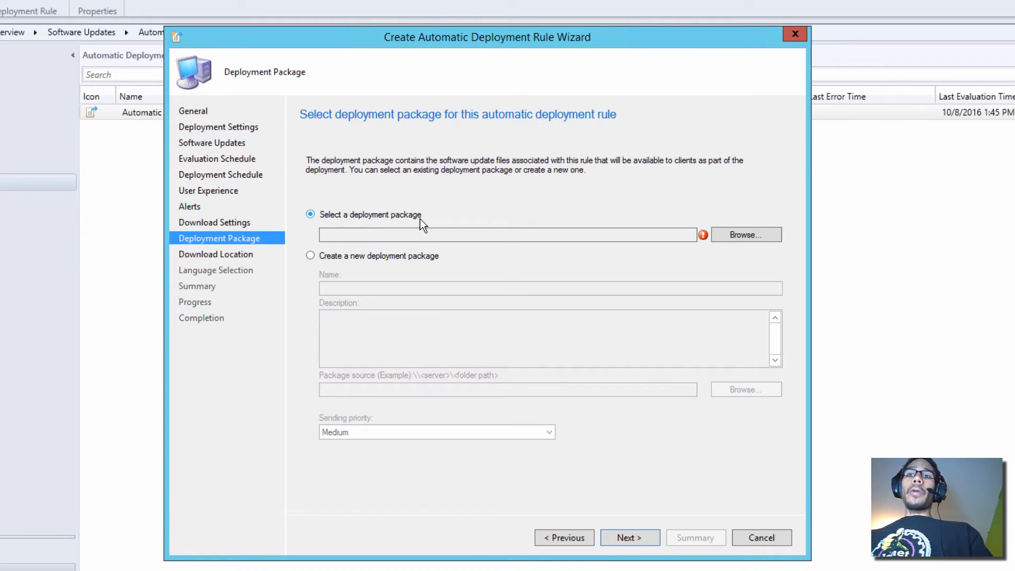
- Choose to create a new deployment package and name it Silverlight Updates
click(370, 257)
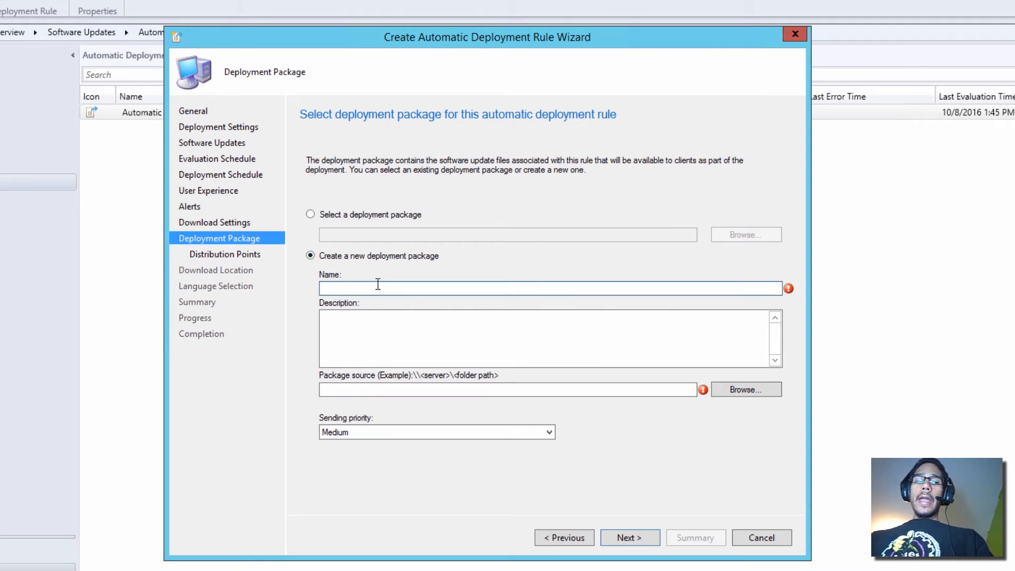
click(378, 285)
text(S)
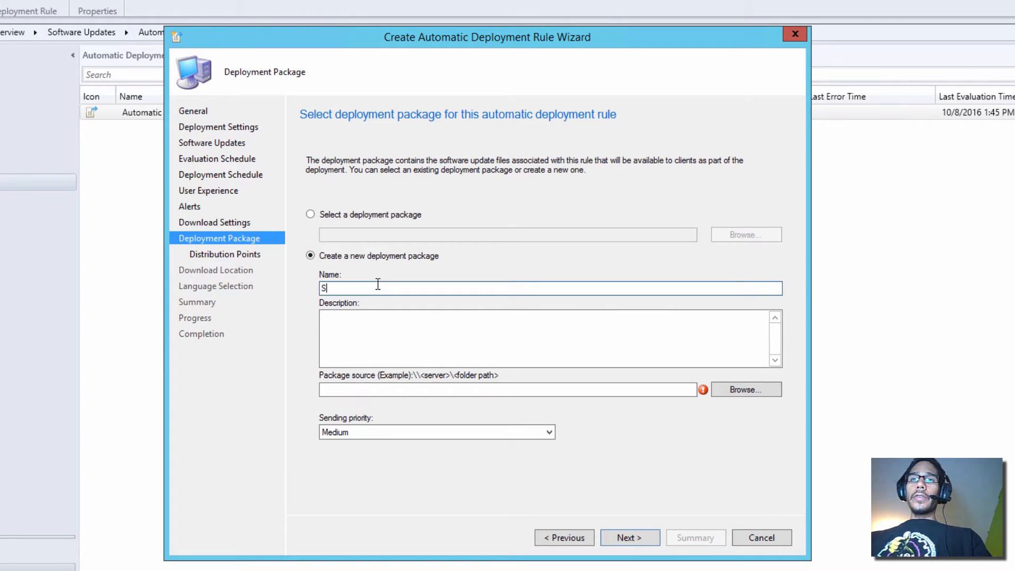
text(ilverlight )
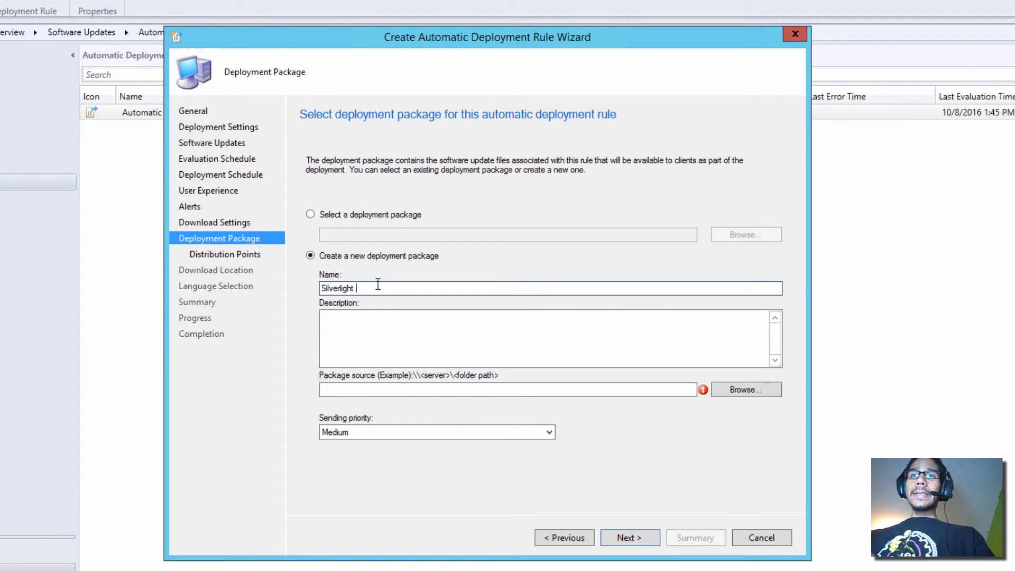
text(Updates)
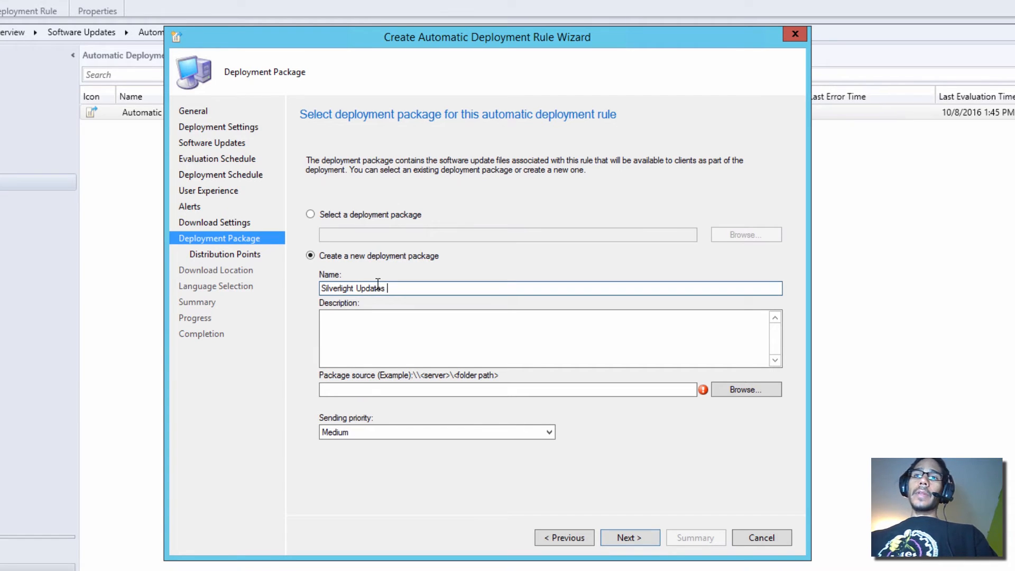
click(416, 390)
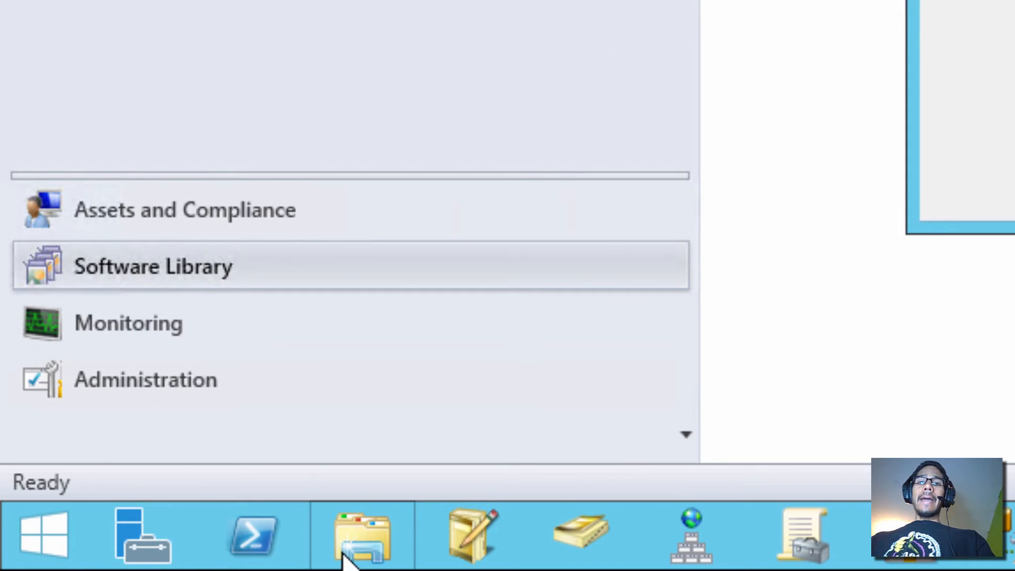
- Switch to File Explorer and browse to the network folder \\bj-sccm\sources\updates
click(347, 536)
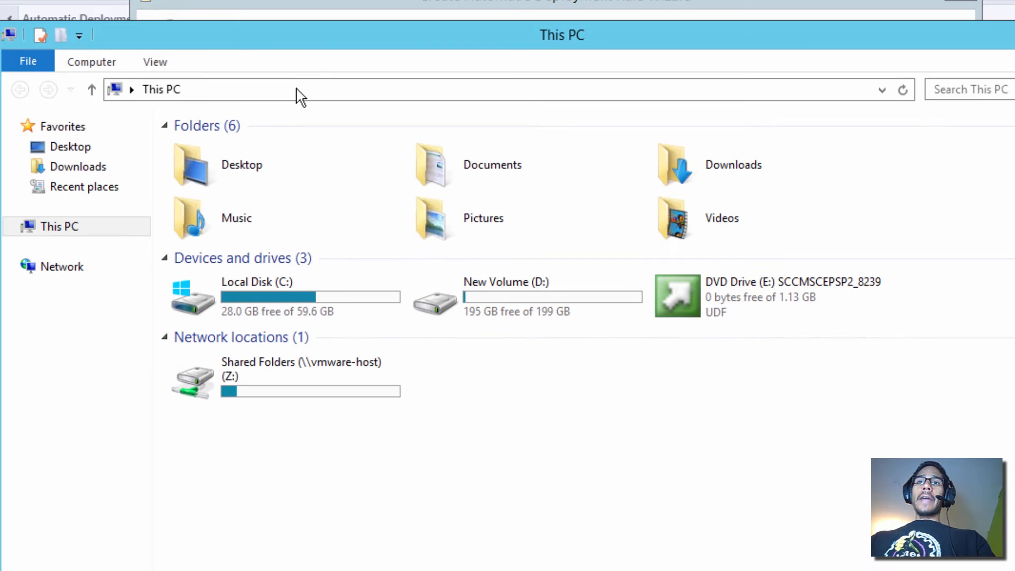
click(302, 90)
text(\\)
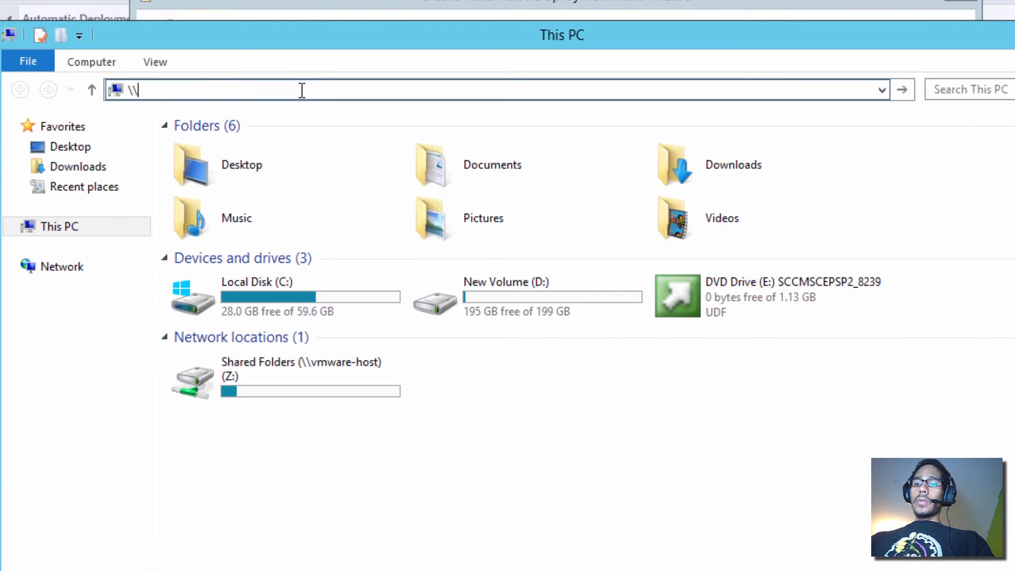
text(bj)
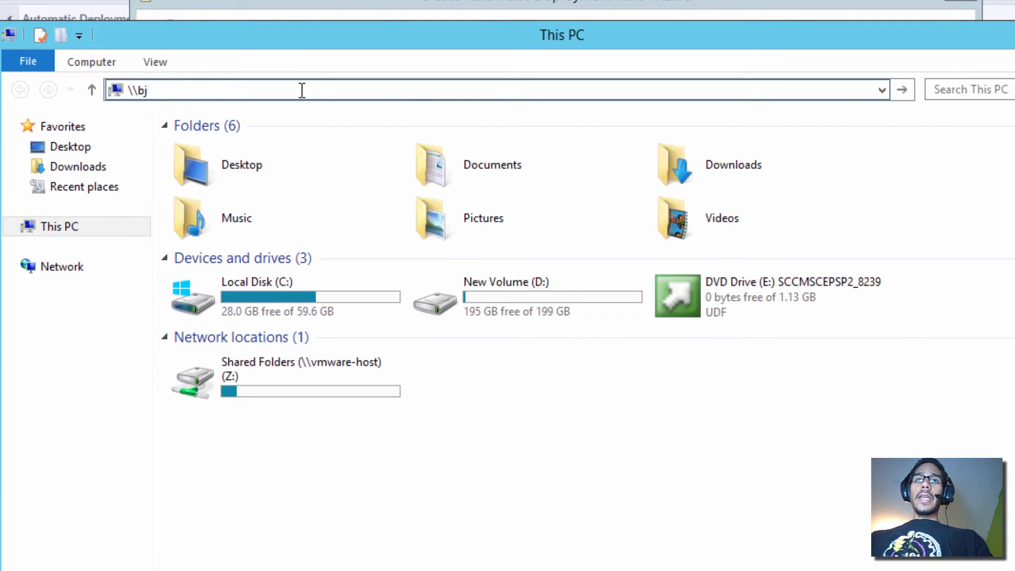
text(-sccm)
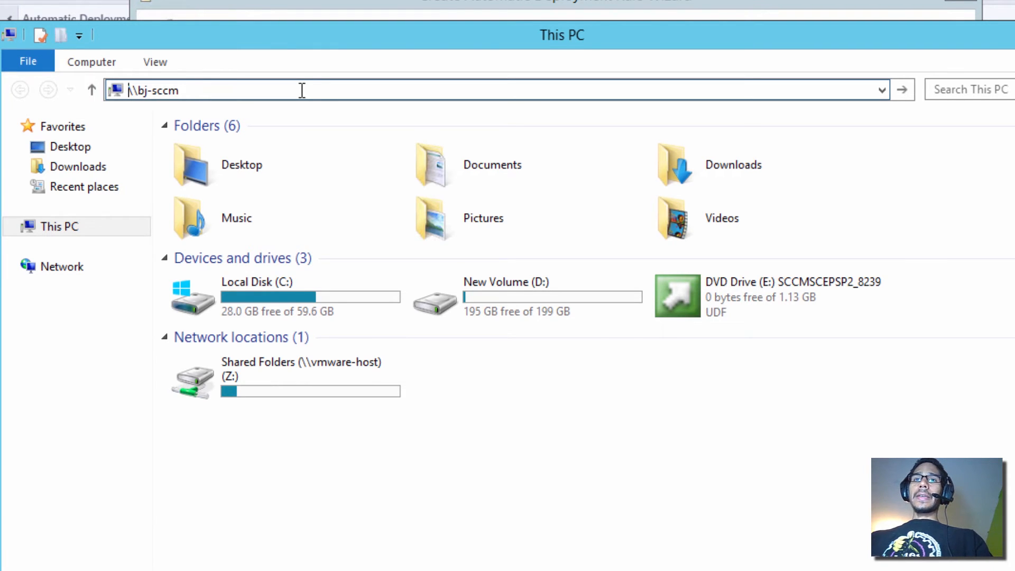
key(Return)
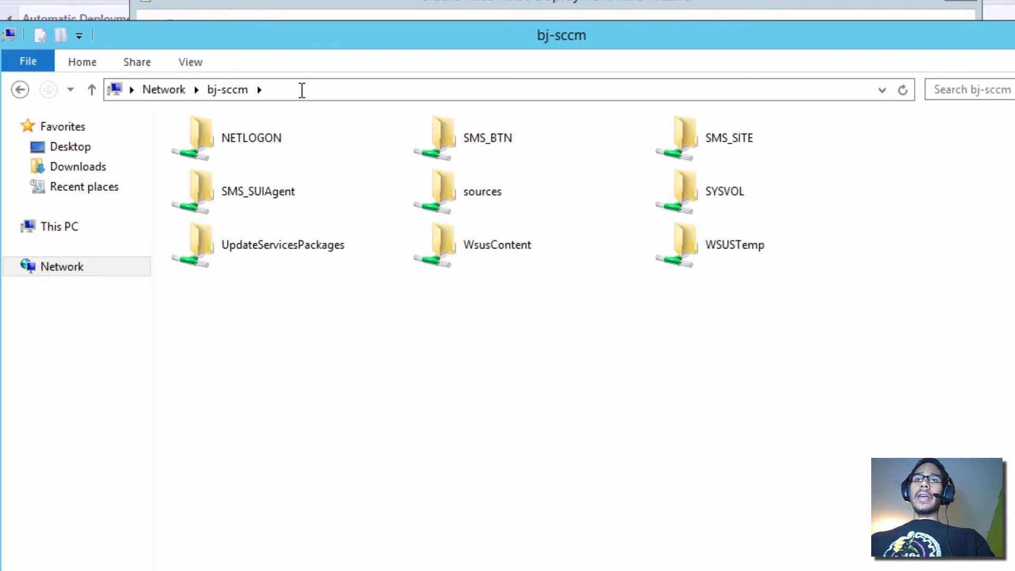
click(505, 211)
double_click(505, 212)
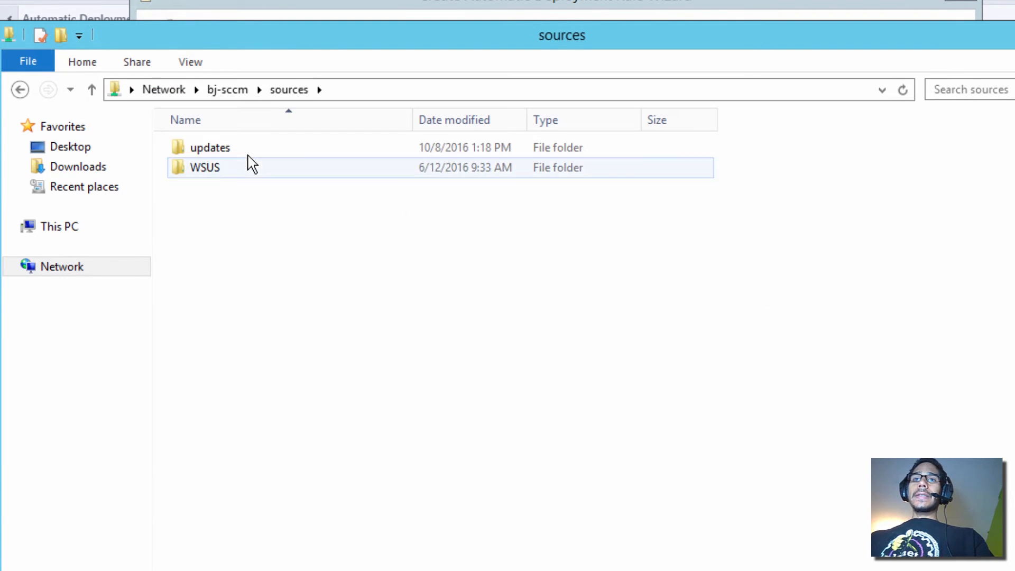
double_click(217, 153)
double_click(212, 151)
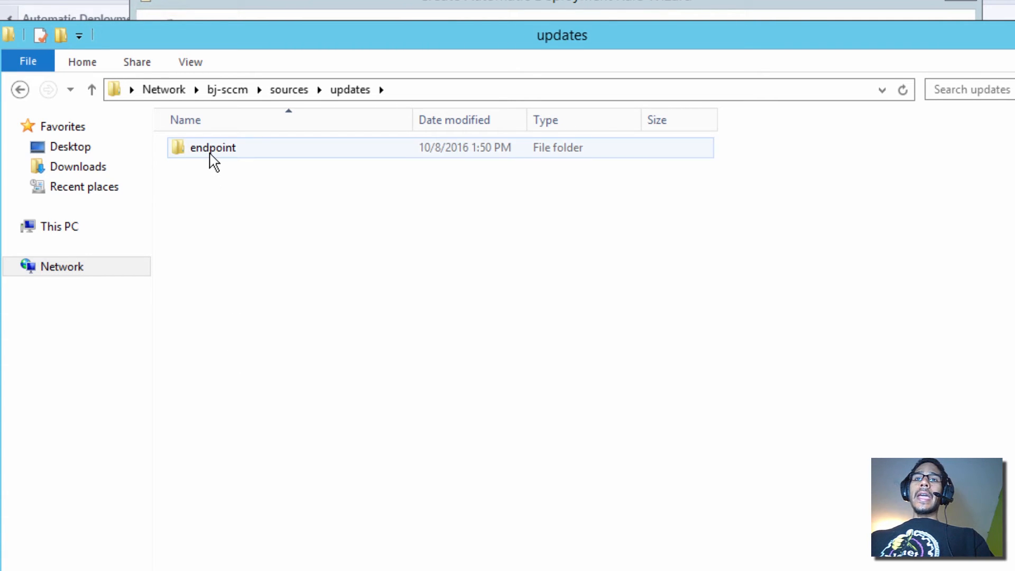
click(20, 90)
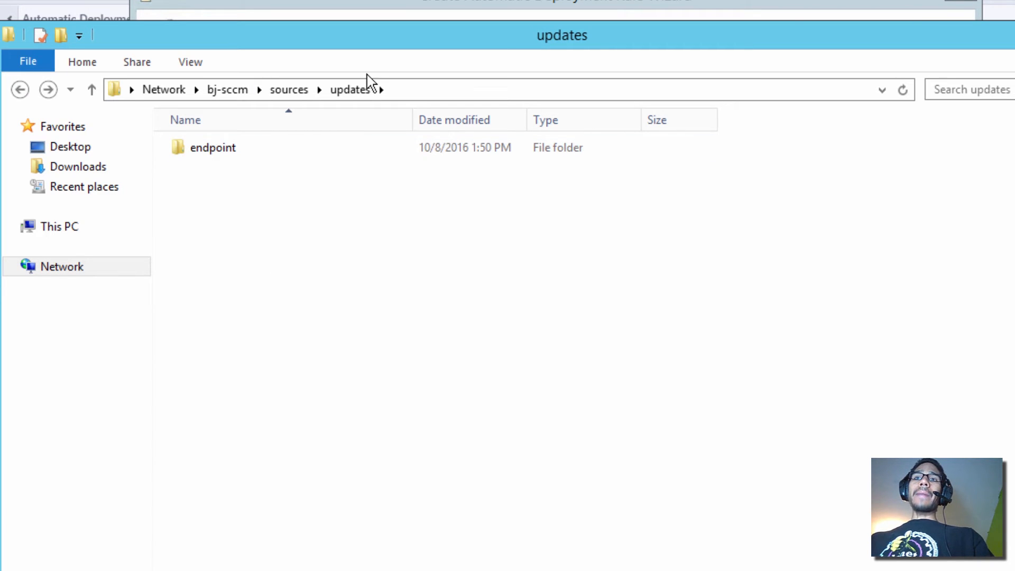
- Create a new folder named silverlight inside the updates folder
right_click(208, 209)
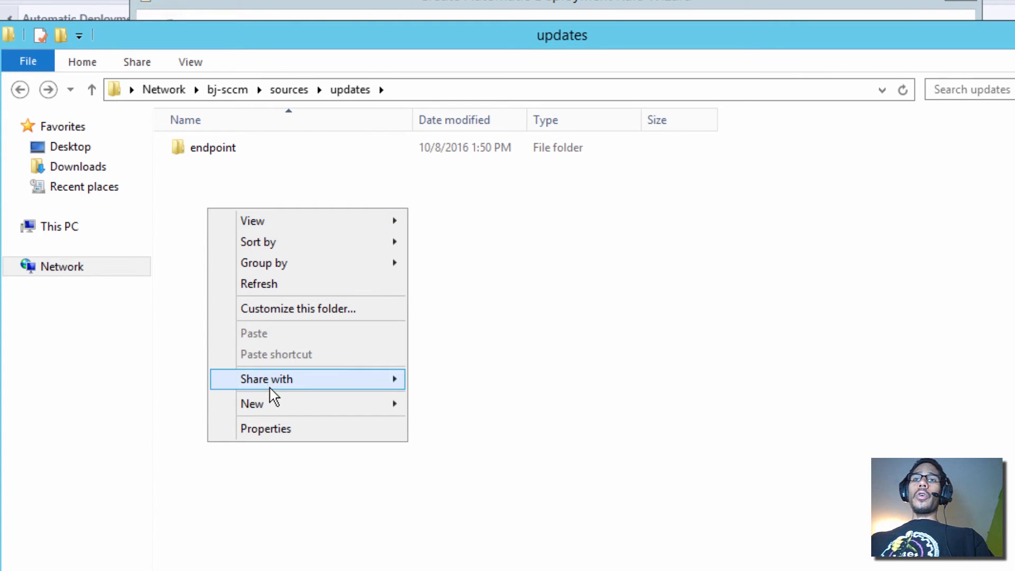
mouse_move(277, 407)
click(433, 403)
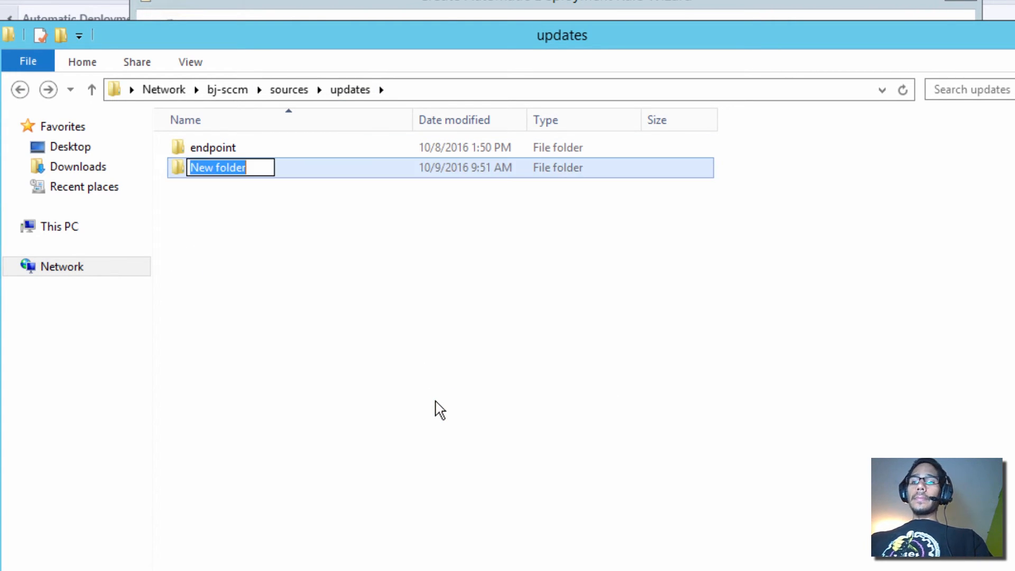
text(silvell)
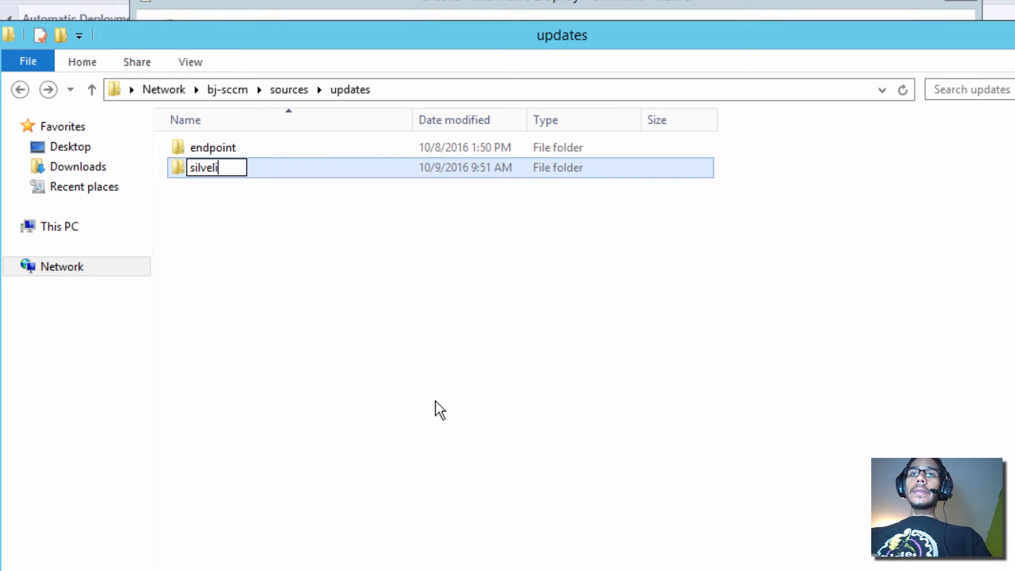
key(BackSpace)
key(BackSpace)
text(rlight)
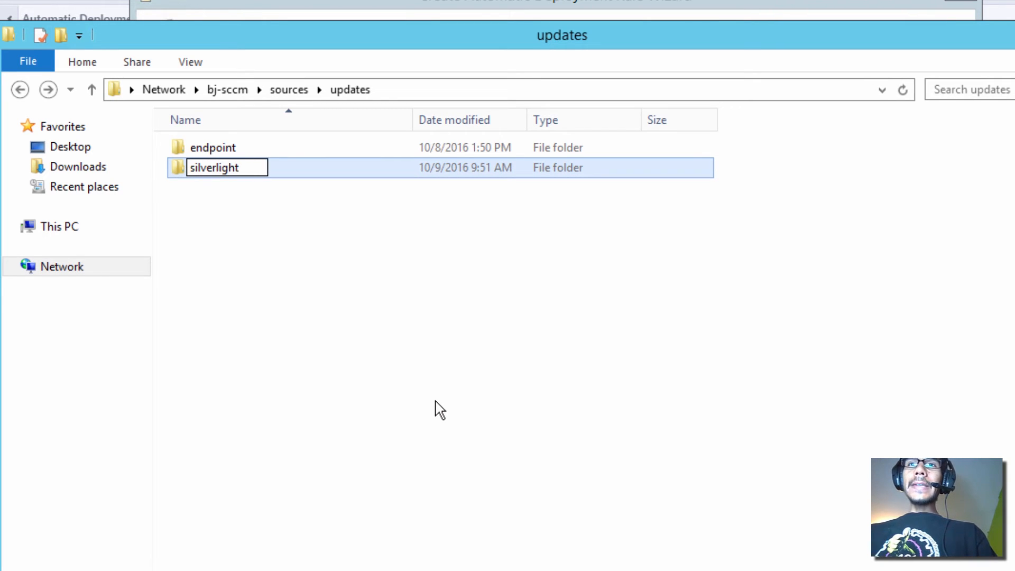
click(439, 410)
- Copy the silverlight folder's path into the wizard's package source as \\bj-sccm\sources\updates\silverlight and continue to the distribution points
double_click(222, 168)
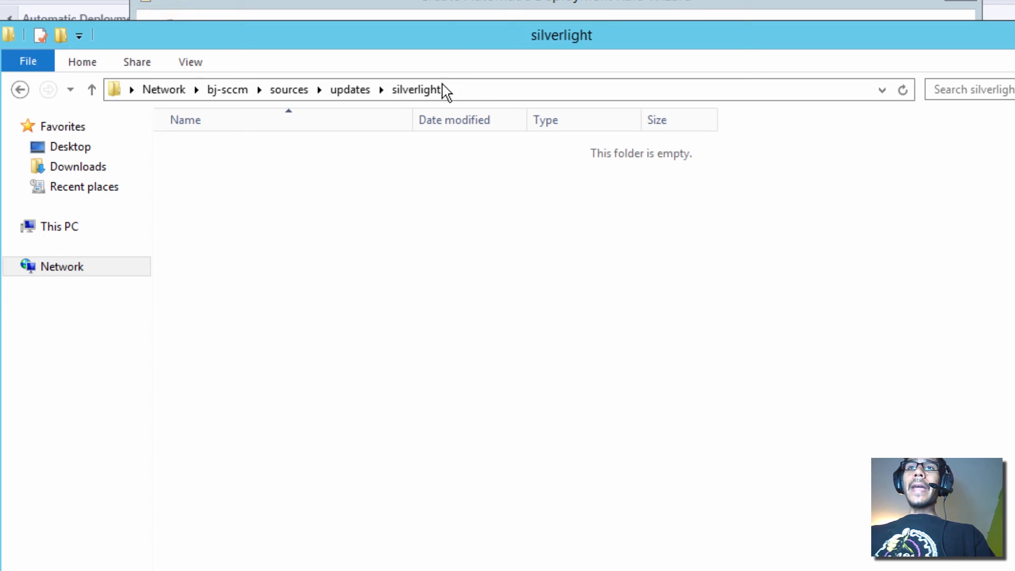
click(476, 90)
key(ctrl+c)
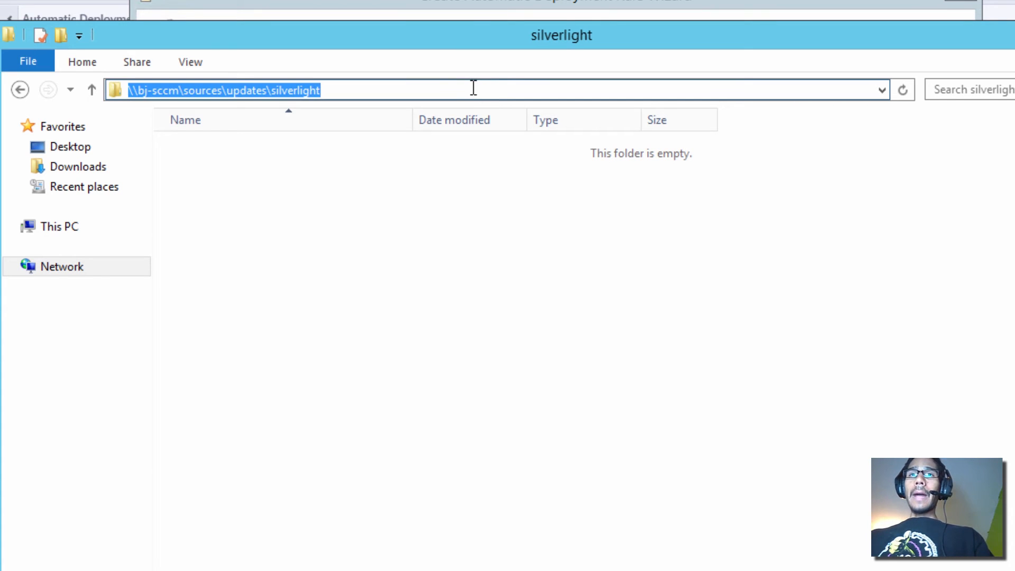
click(1013, 32)
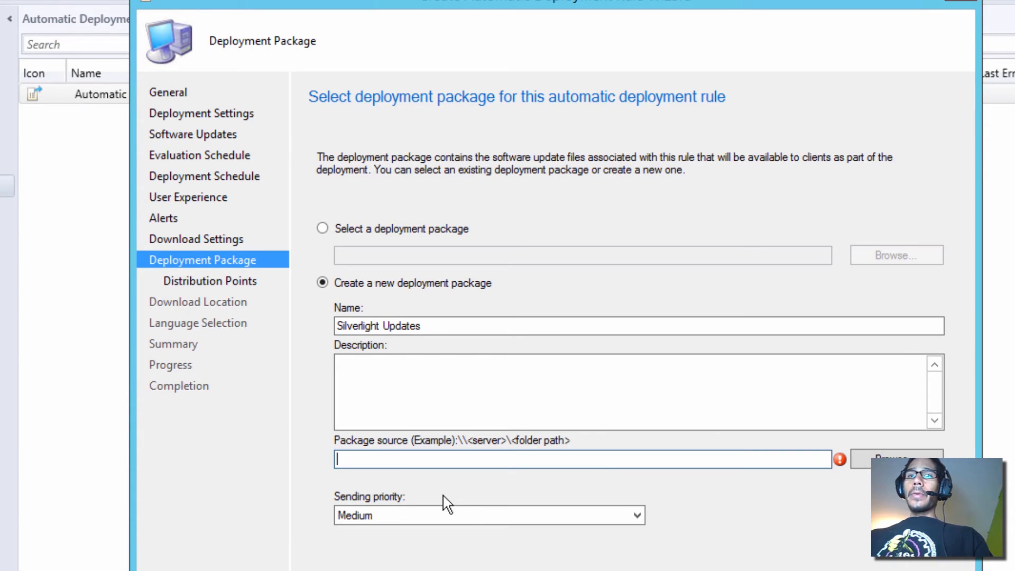
key(ctrl+v)
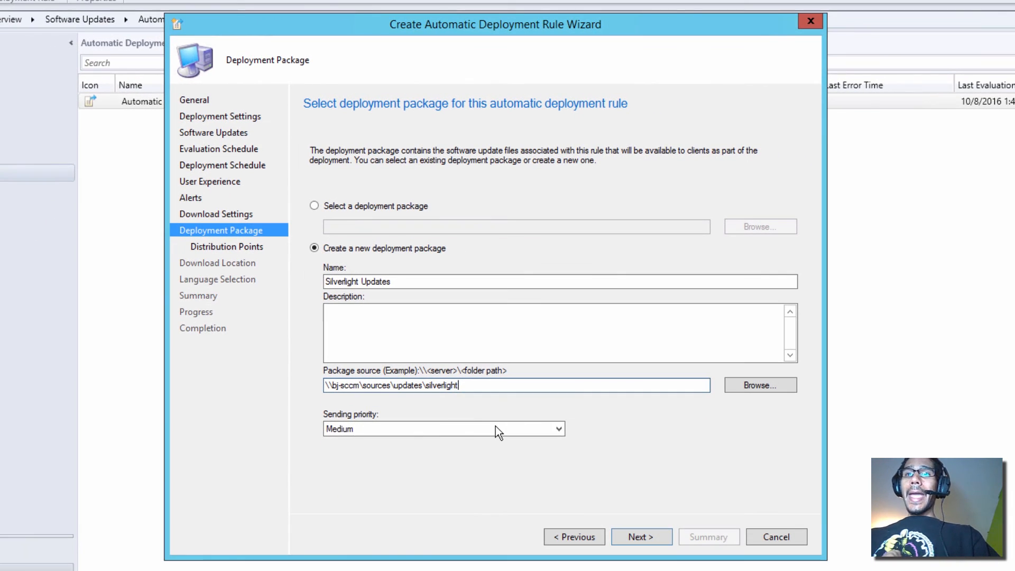
click(645, 538)
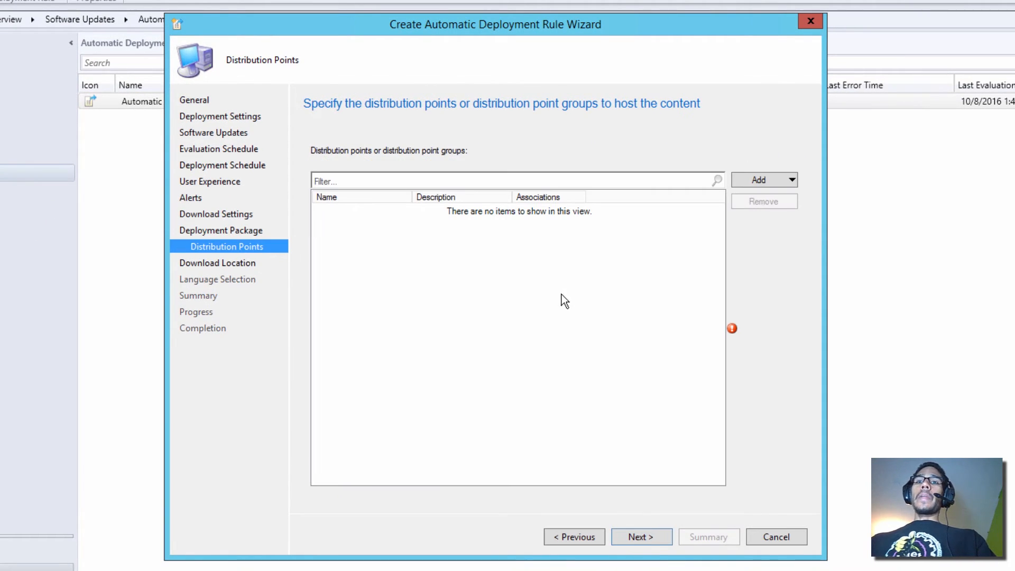
- Add the distribution point BJ-SCCM.BTNHD.EDU to host the content and continue to the download location
click(790, 179)
click(800, 199)
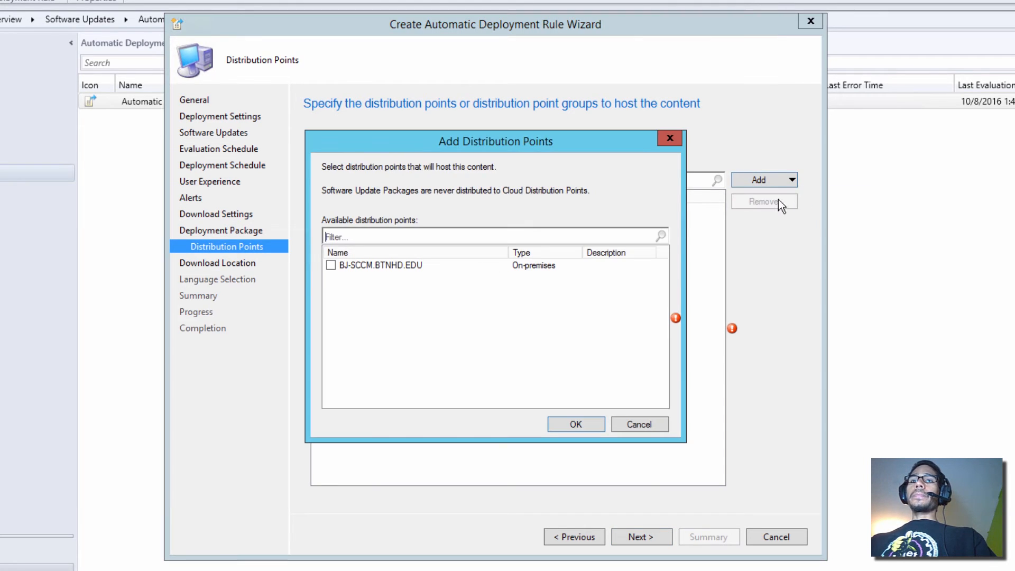
click(330, 266)
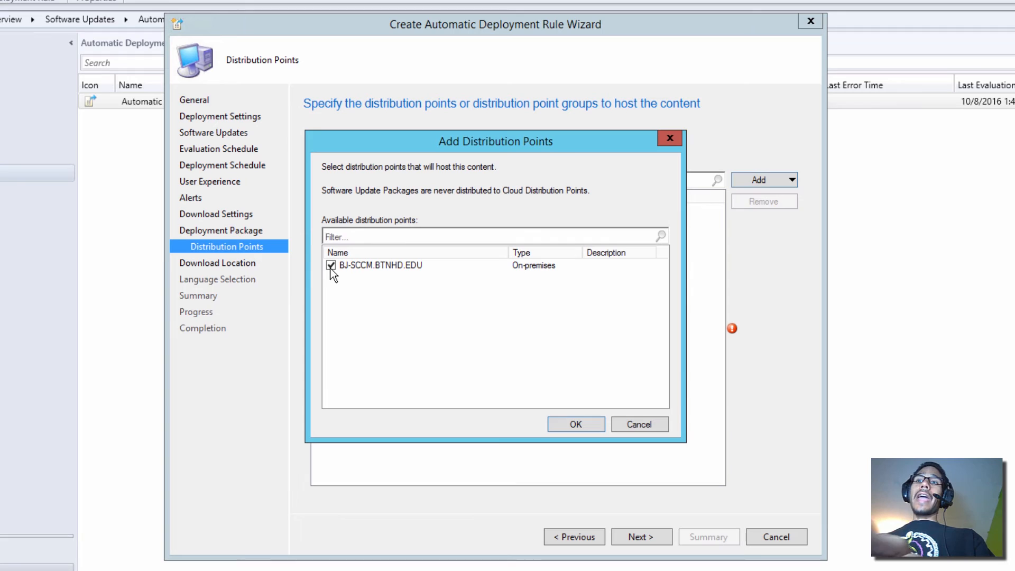
click(574, 424)
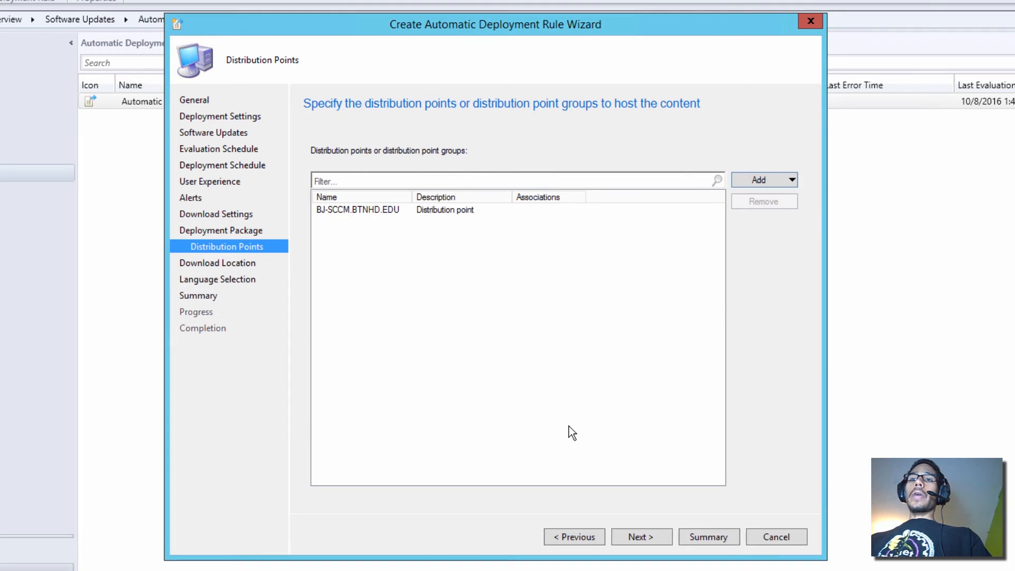
click(650, 533)
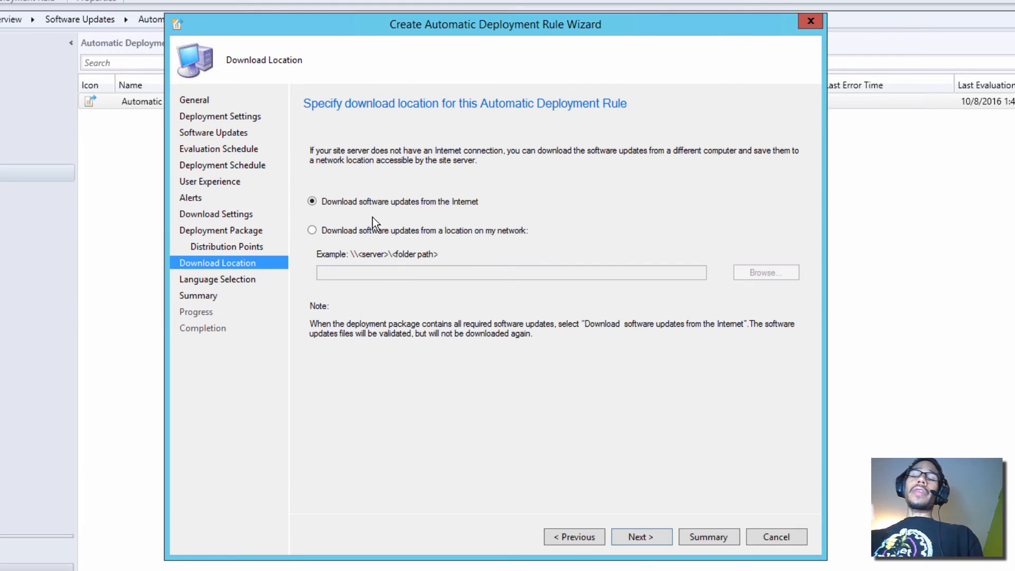
- Keep the Internet download location and English update files, and review the rule's settings in the summary
click(648, 535)
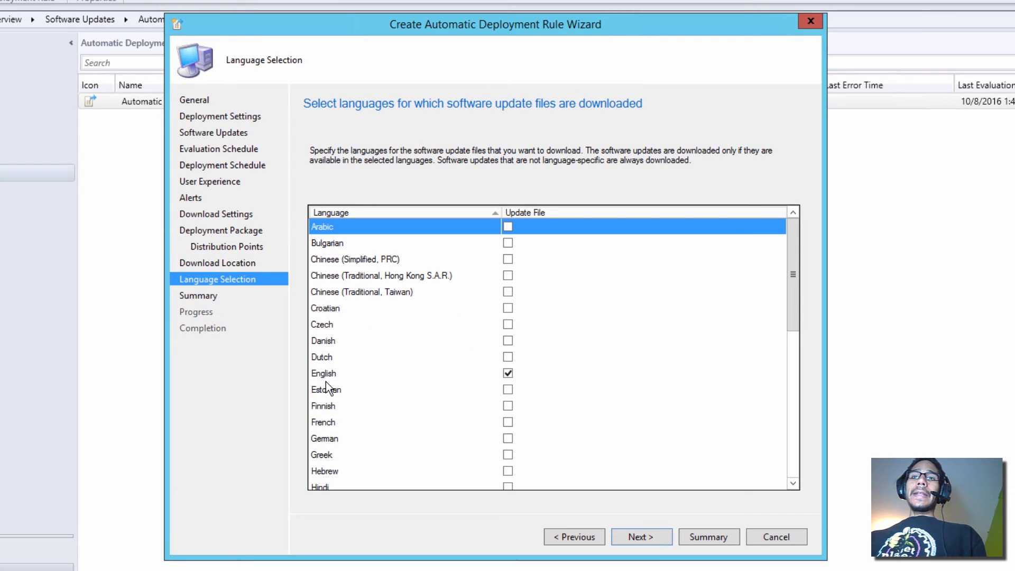
click(642, 535)
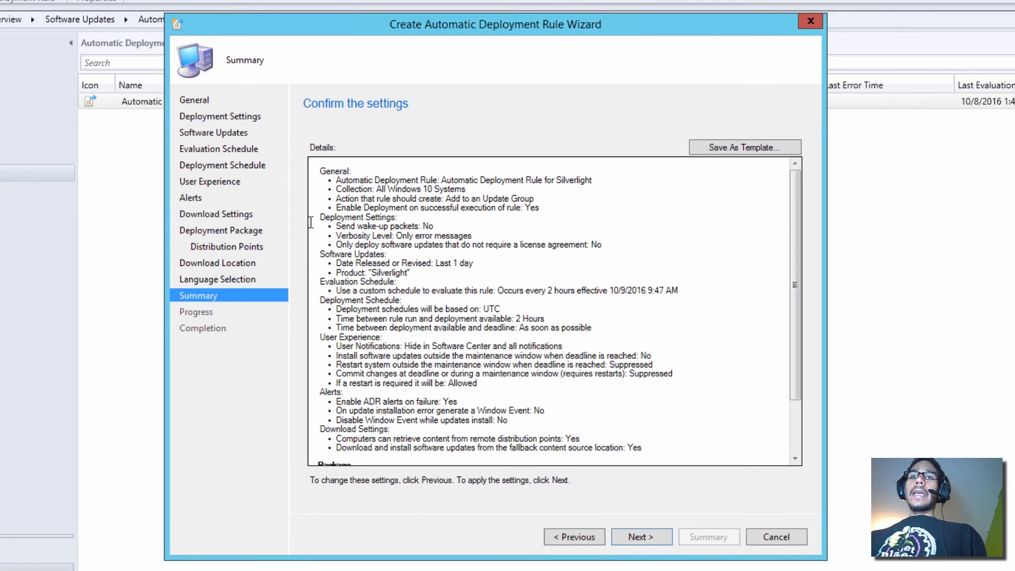
drag(799, 189, 801, 254)
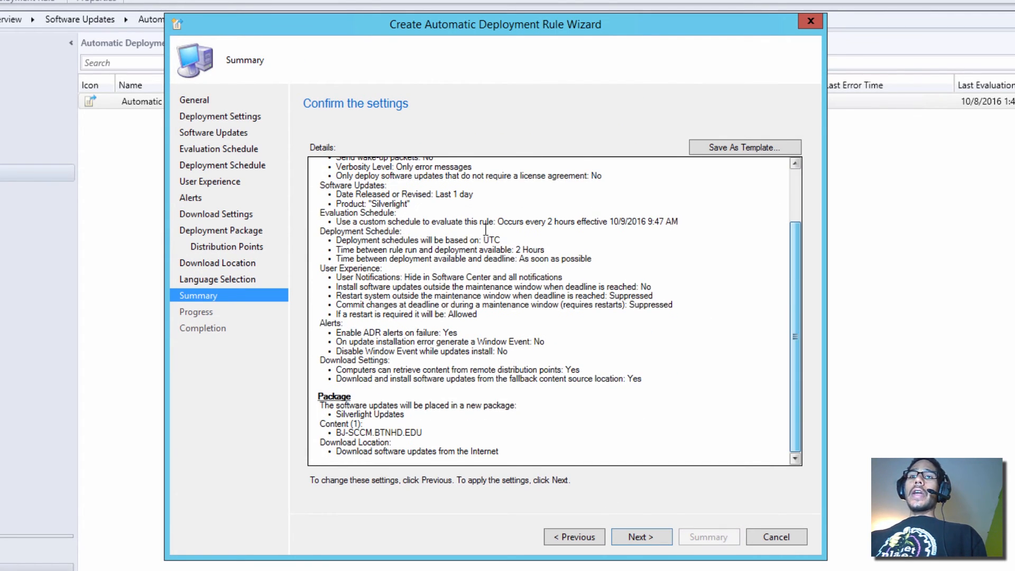
- Create the Silverlight automatic deployment rule from the summary, review the completion details, and close the wizard
click(646, 535)
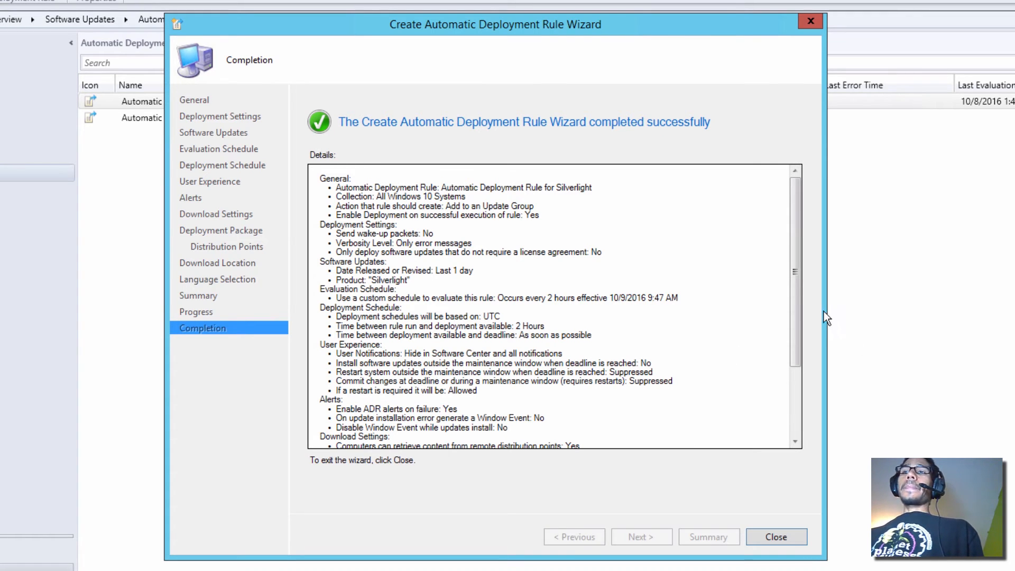
scroll(796, 283, down, 4)
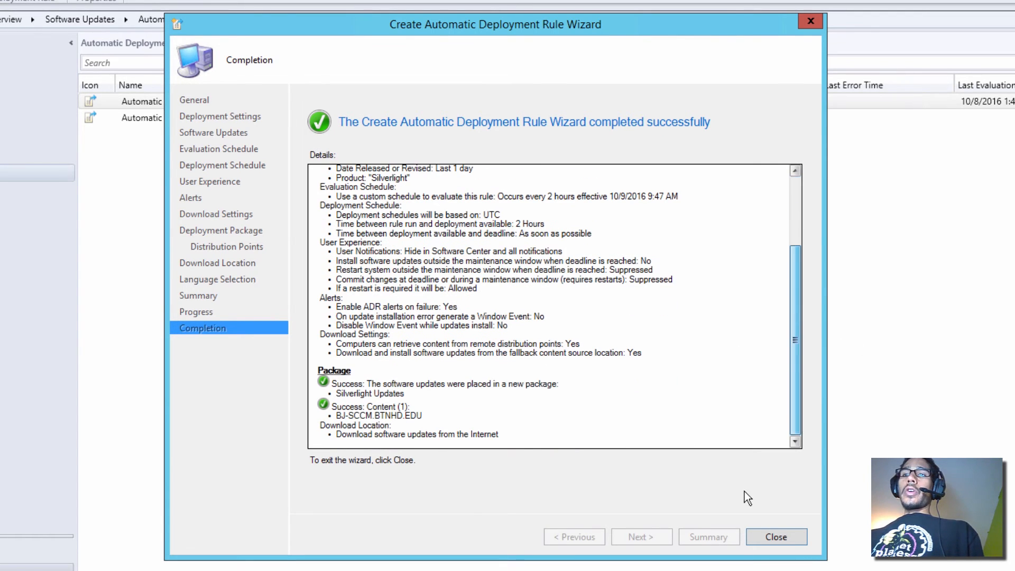
click(781, 536)
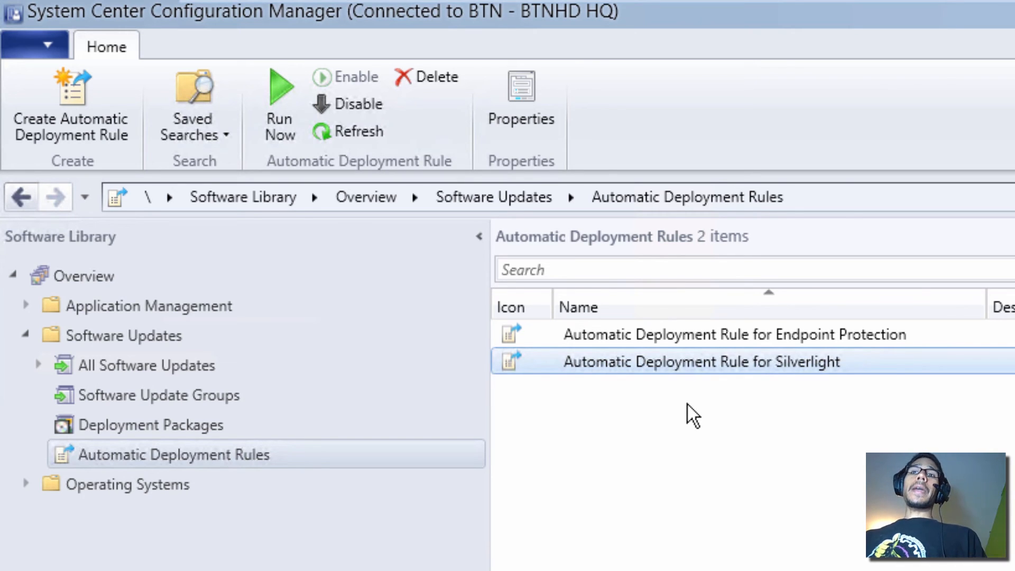
- Run the Automatic Deployment Rule for Silverlight immediately and acknowledge the notice
right_click(708, 360)
click(766, 377)
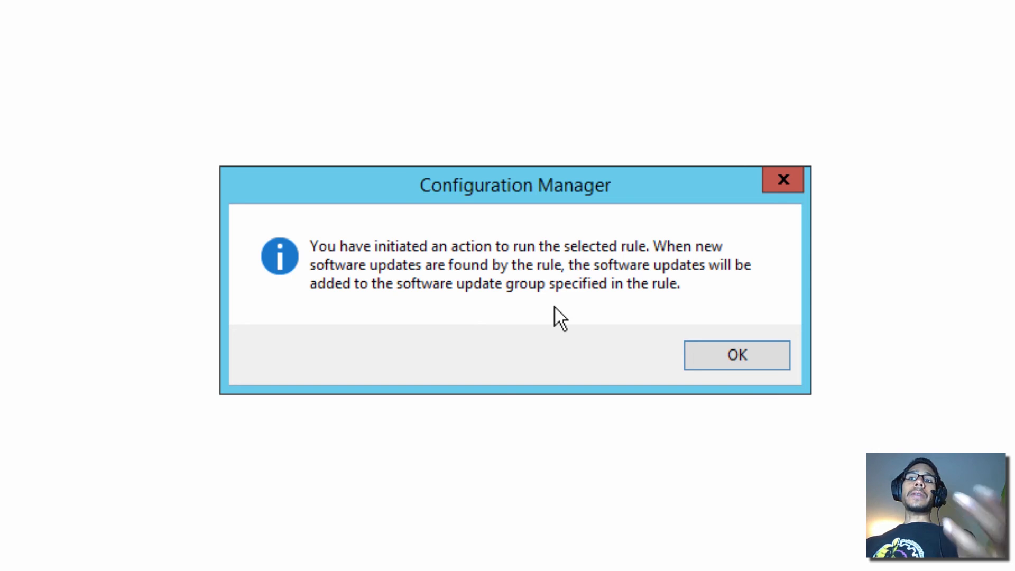
click(721, 352)
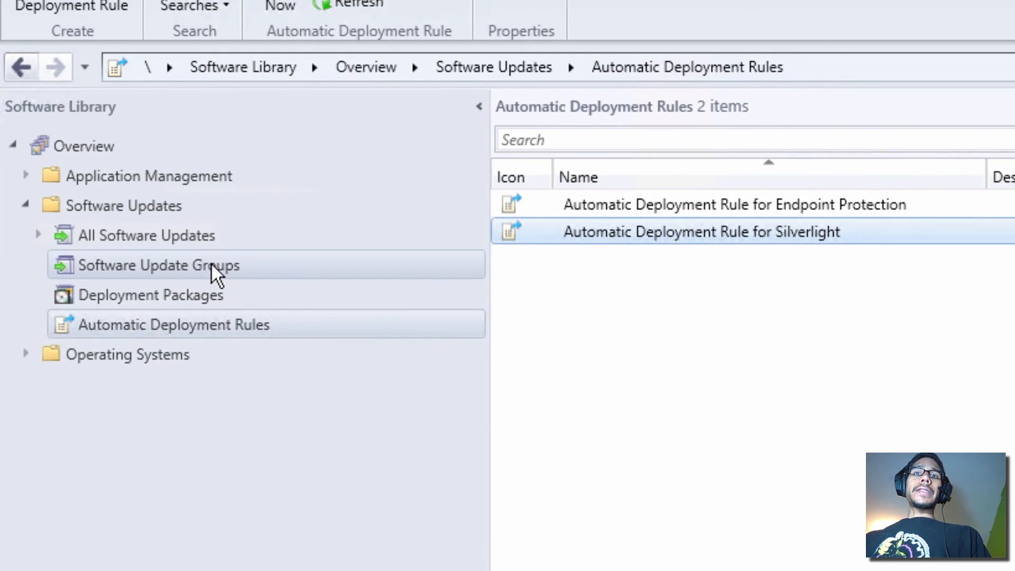
- Check Software Update Groups and Deployment Packages for the Silverlight entries, and return to Software Update Groups
click(211, 262)
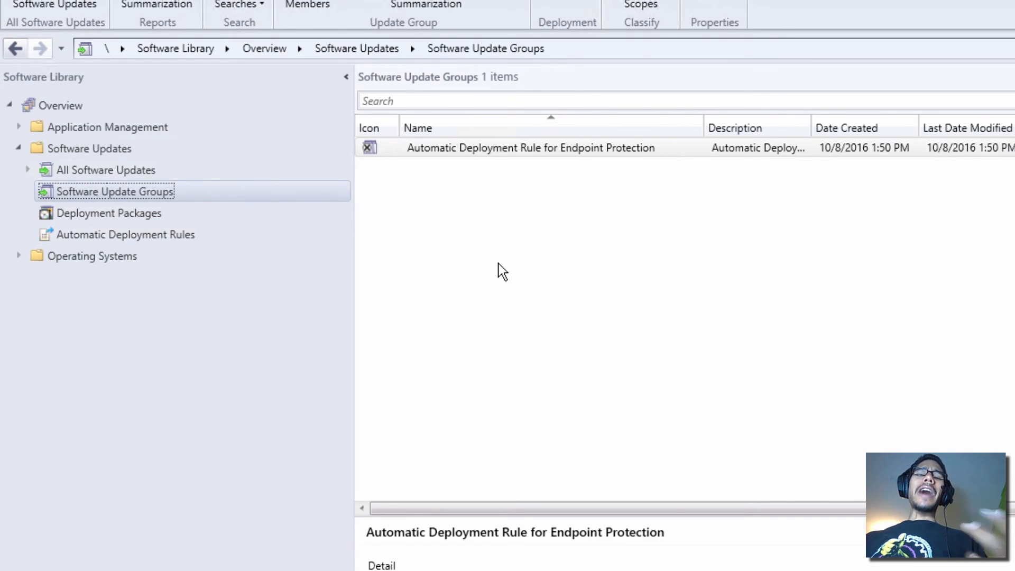
right_click(500, 262)
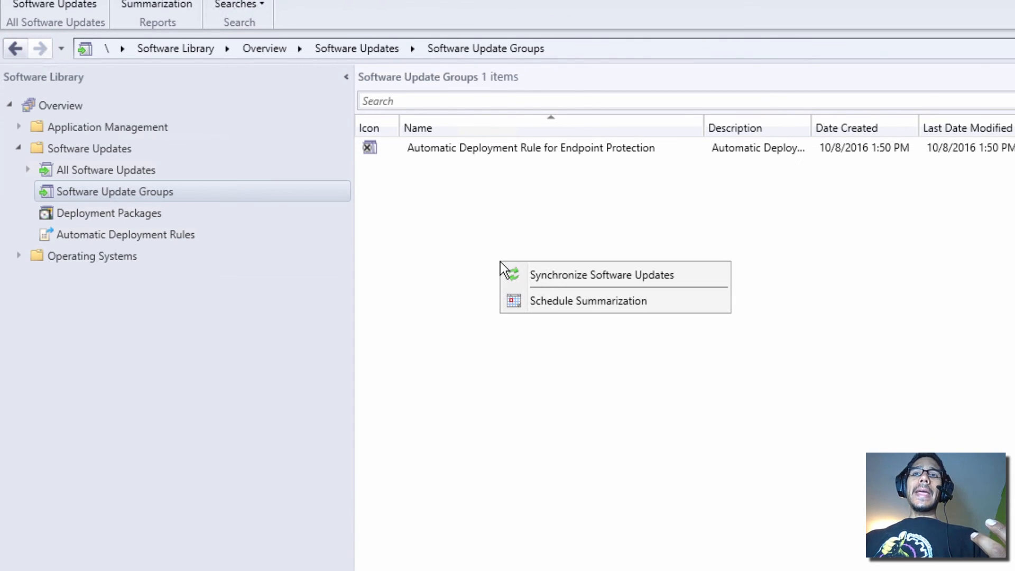
click(430, 222)
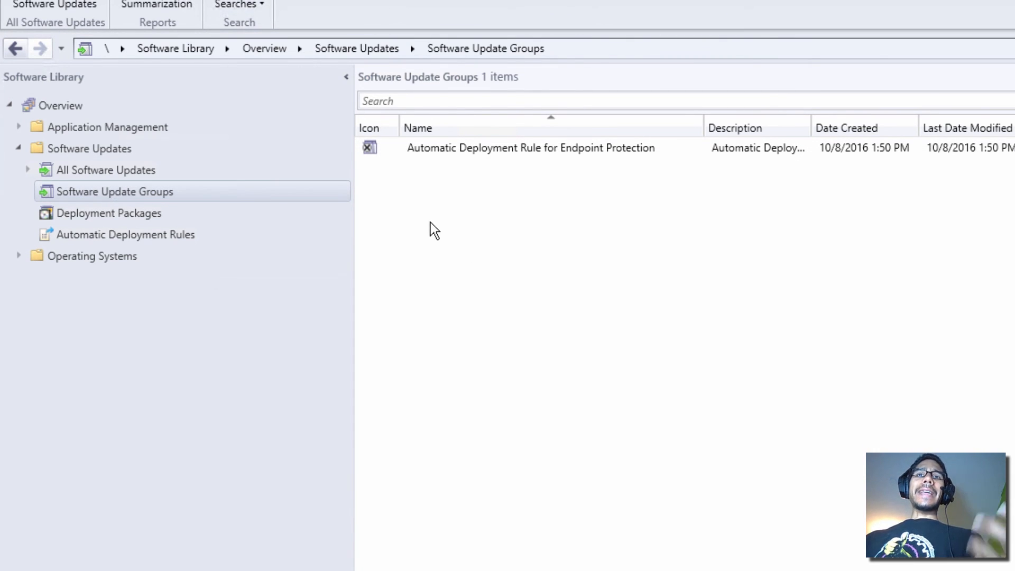
click(114, 197)
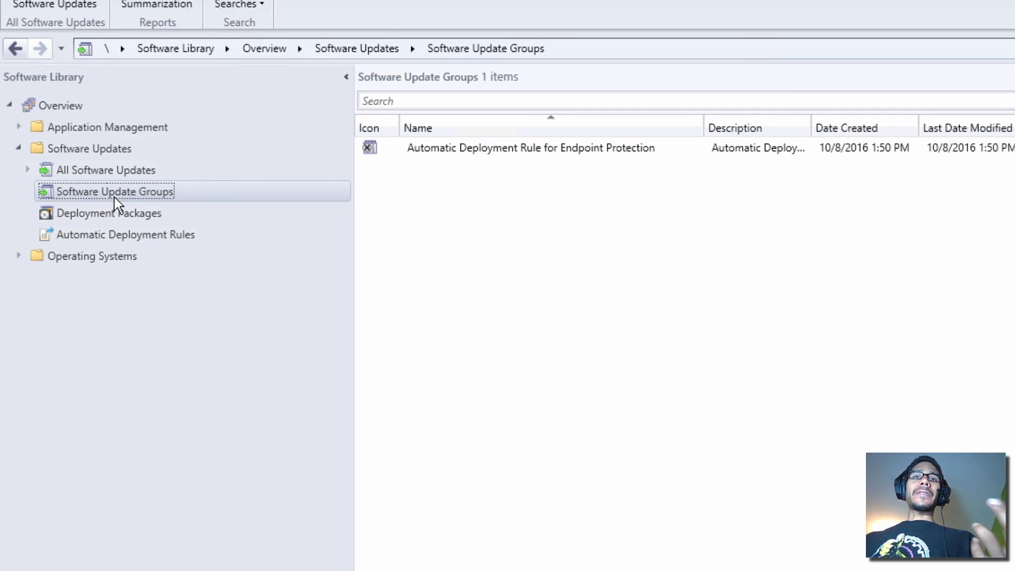
click(136, 217)
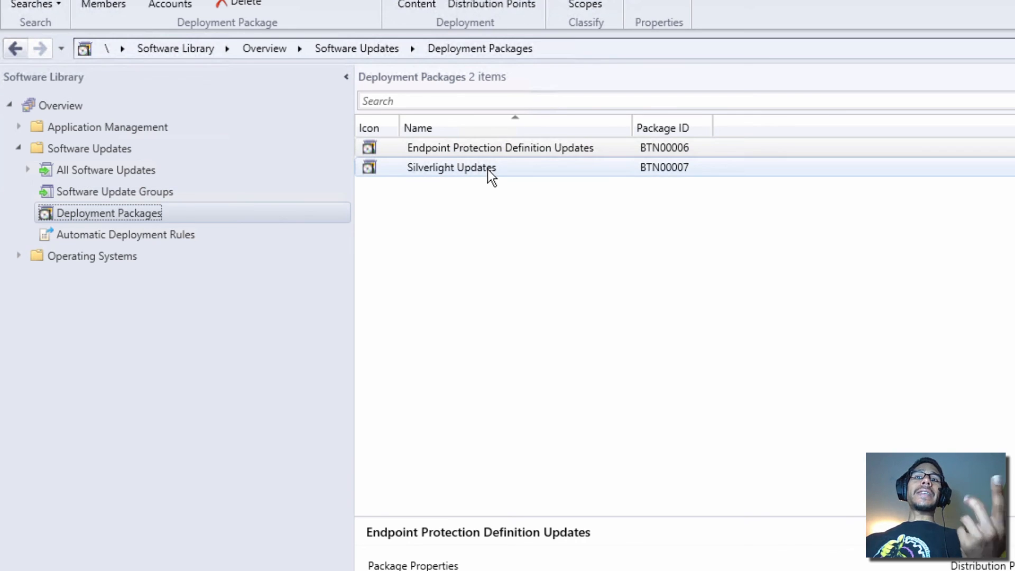
click(150, 201)
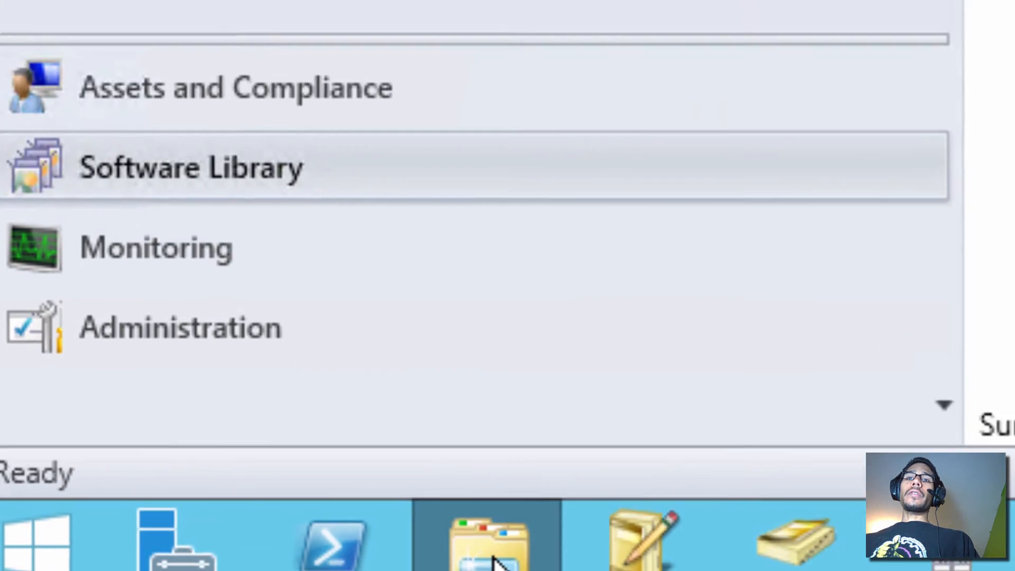
- In File Explorer, inspect the silverlight and endpoint folders under sources\updates on New Volume (D:) for downloaded updates, and close the window
click(471, 551)
double_click(580, 330)
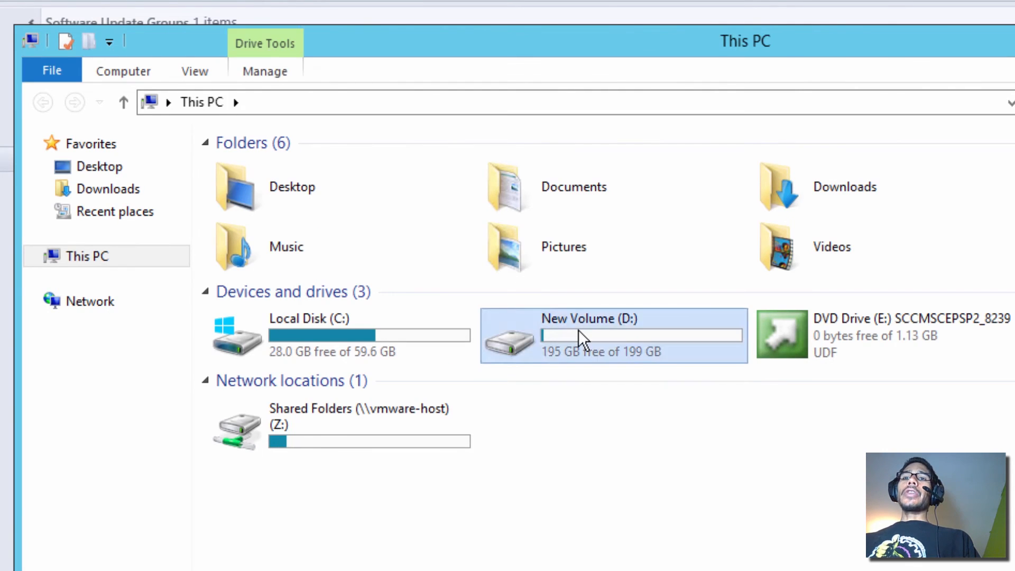
double_click(268, 330)
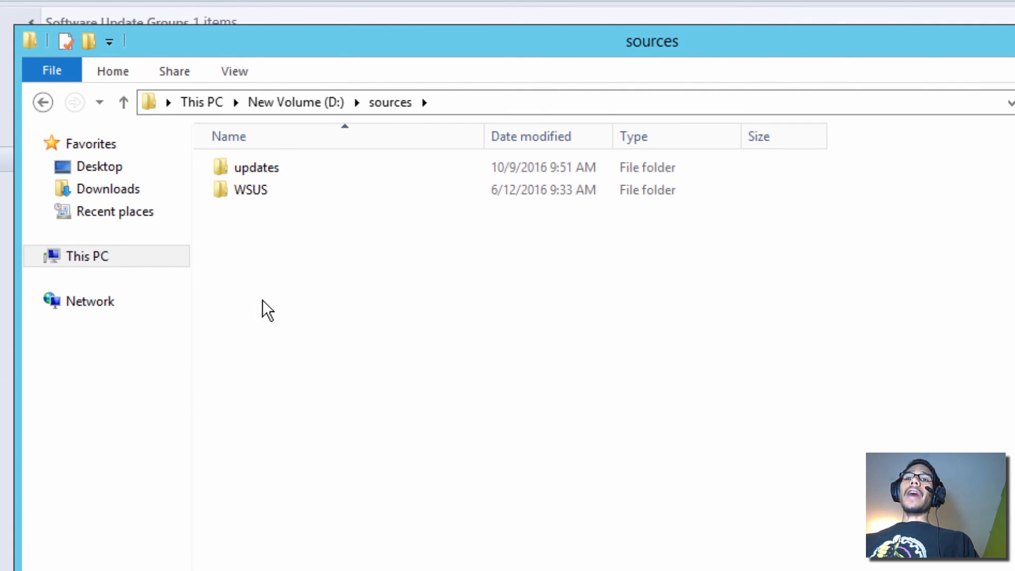
double_click(258, 169)
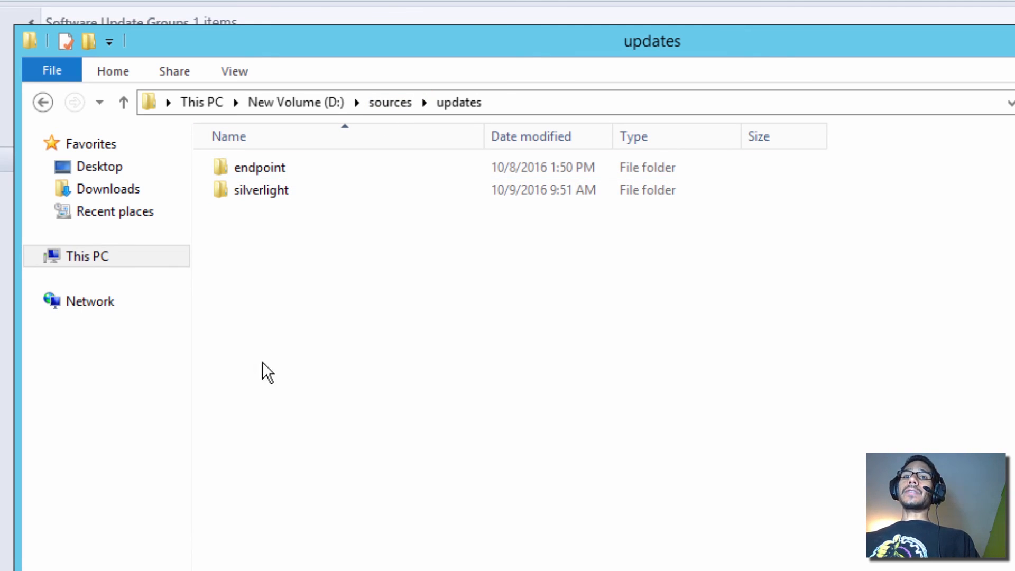
double_click(271, 194)
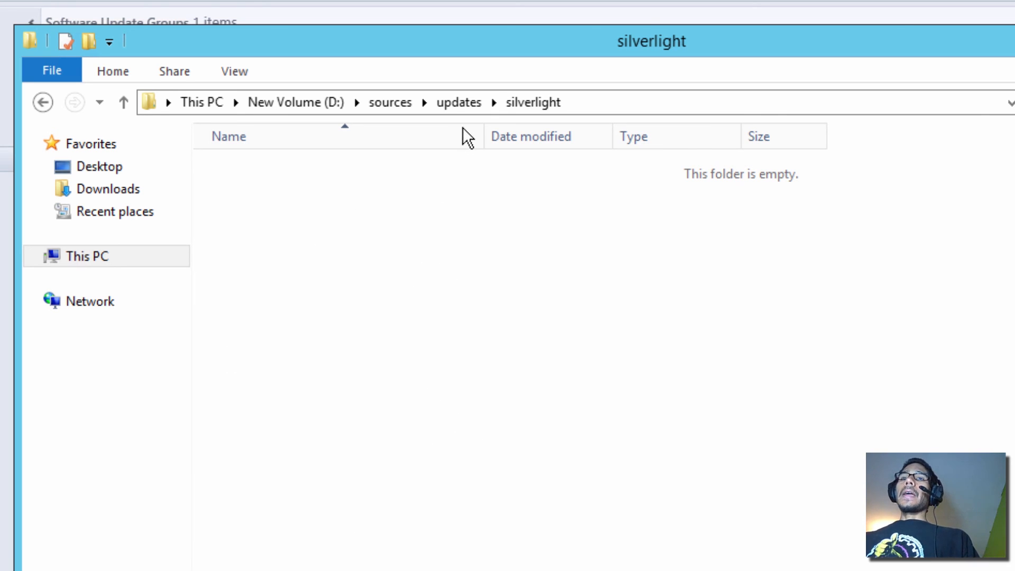
click(462, 106)
double_click(281, 174)
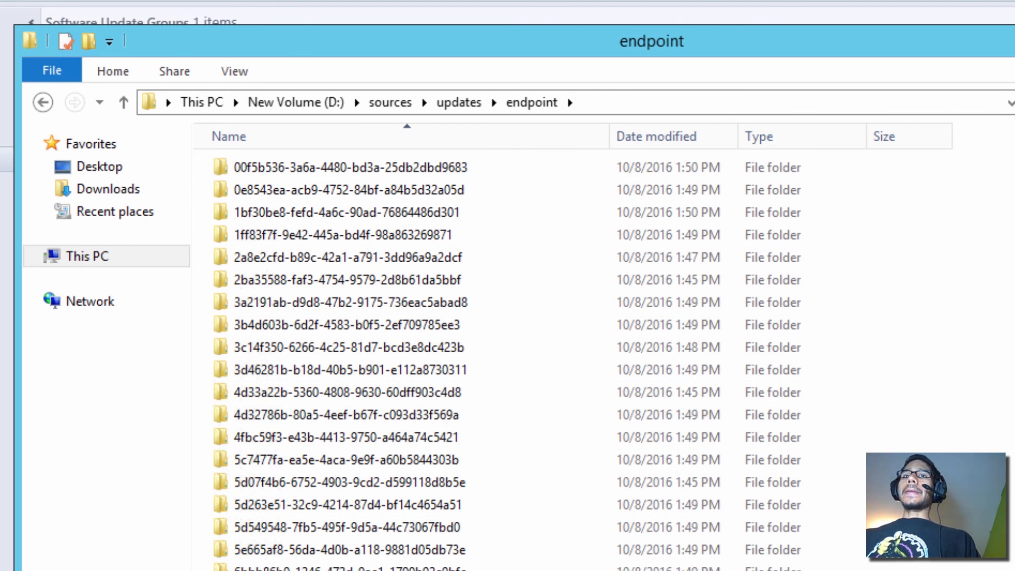
key(alt+F4)
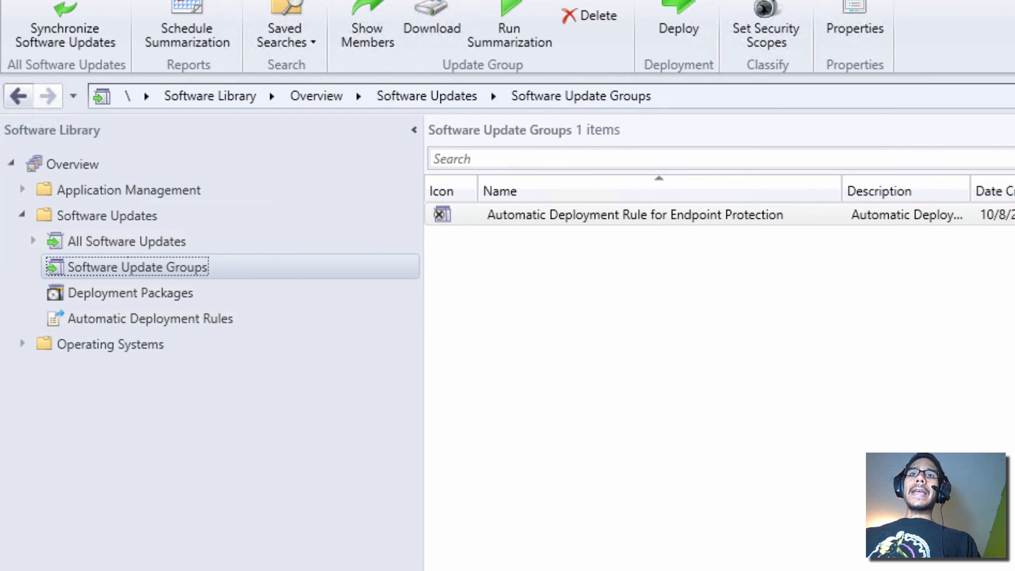
- Refresh the list of software update groups
click(591, 1)
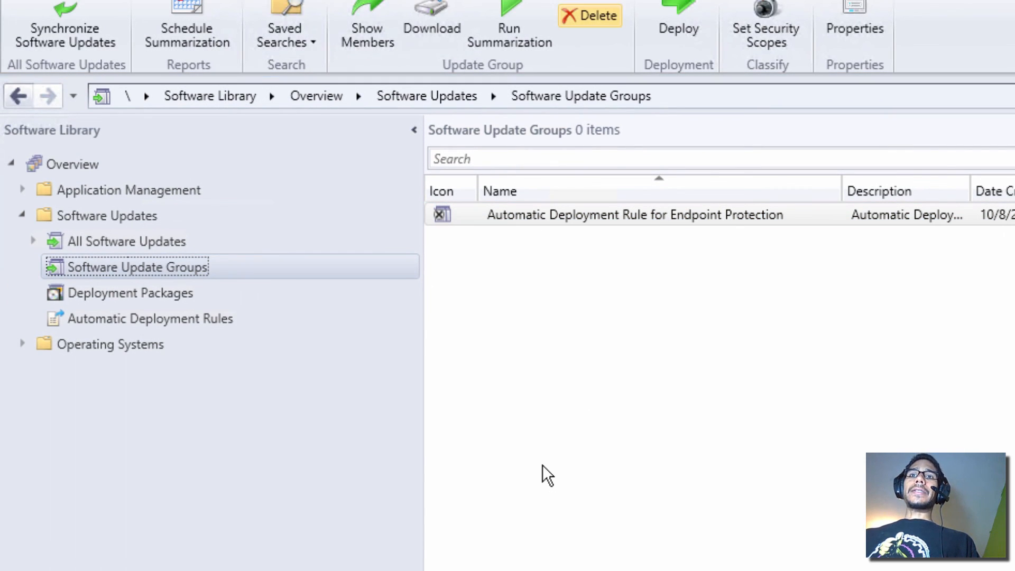